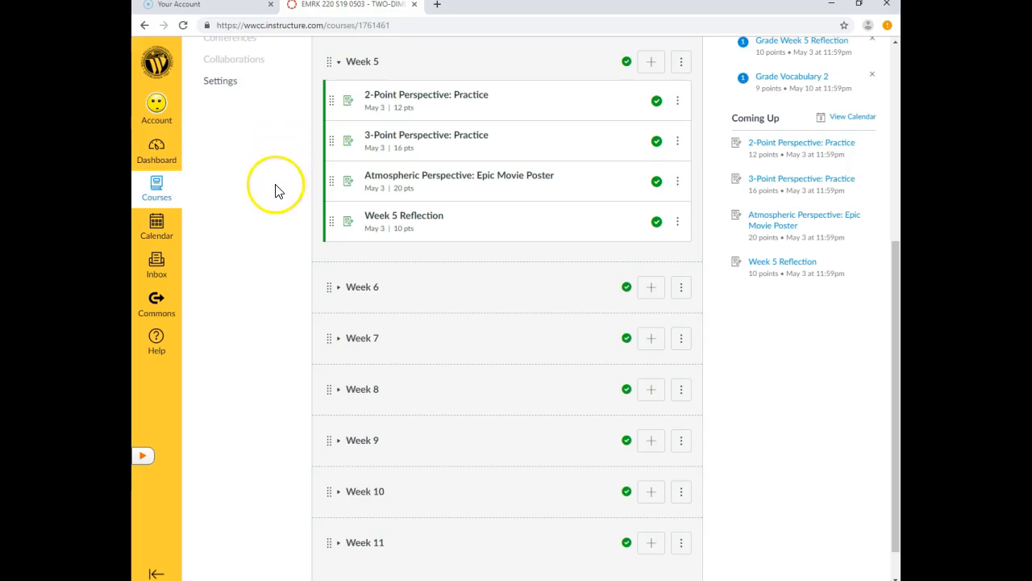
# - Open the Atmospheric Perspective: Epic Movie Poster assignment and study its atmospheric perspective explanation and example images
pyautogui.click(441, 180)
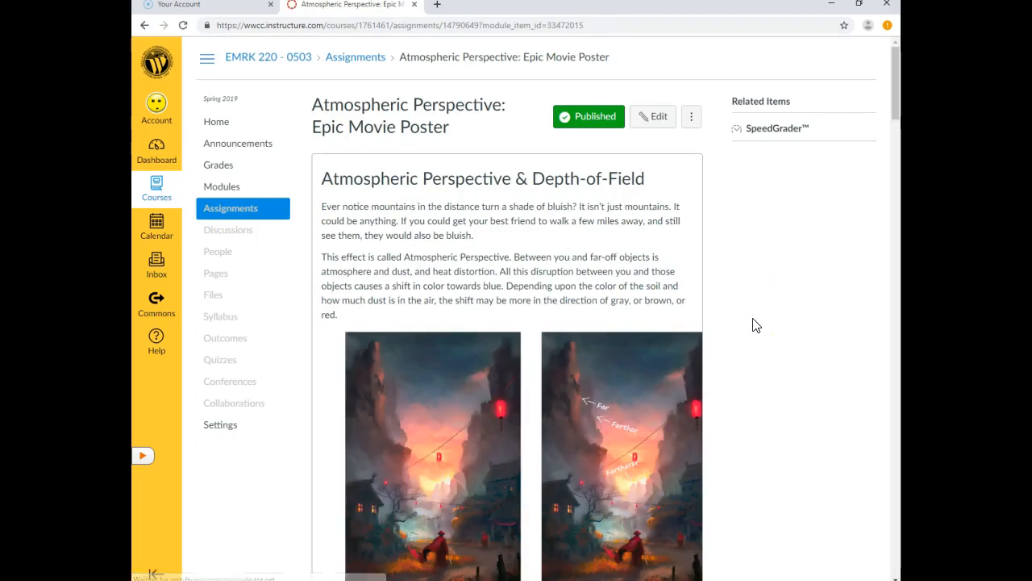
pyautogui.scroll(-3, 756, 323)
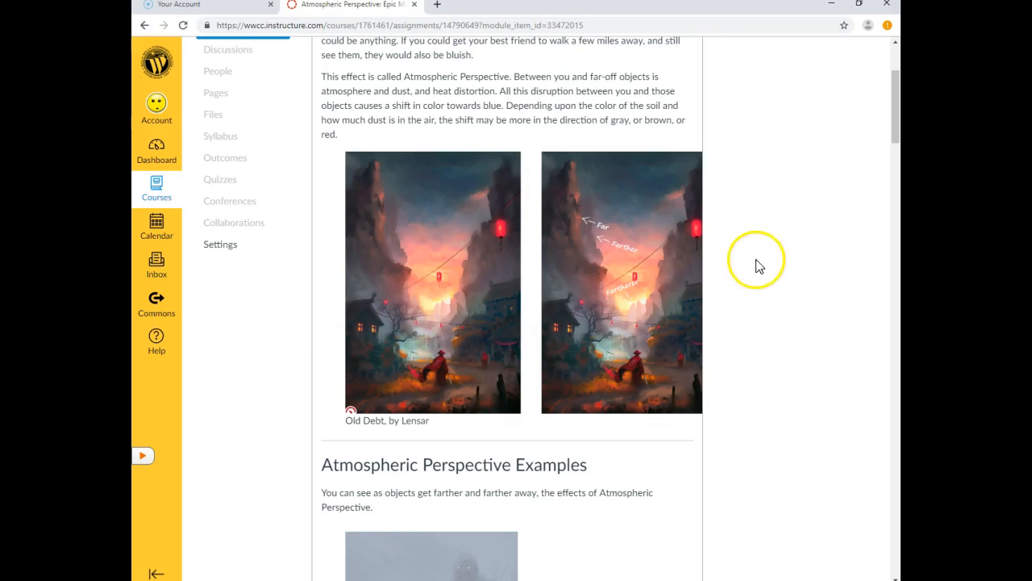
pyautogui.scroll(-4, 759, 266)
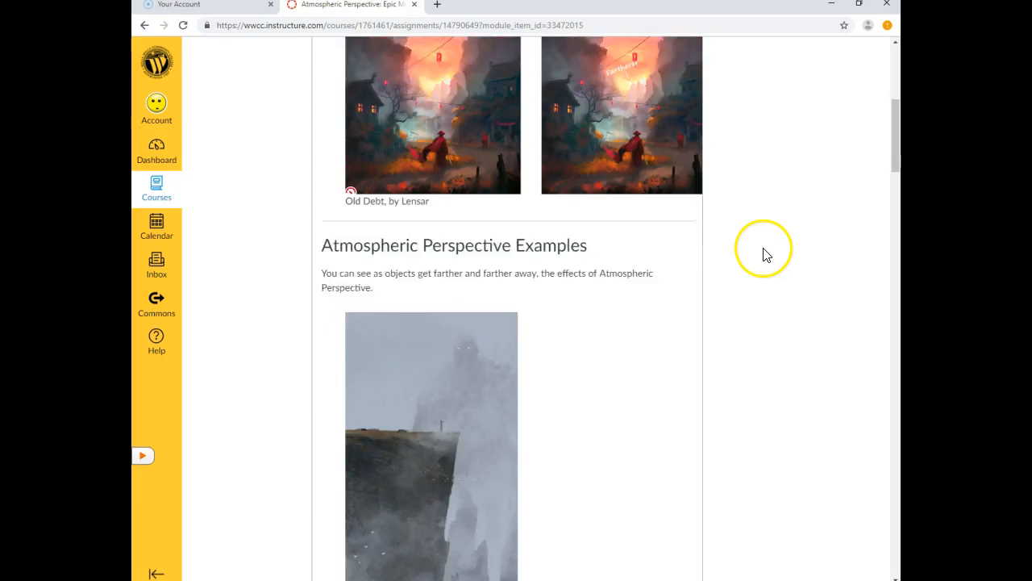
pyautogui.scroll(-2, 766, 255)
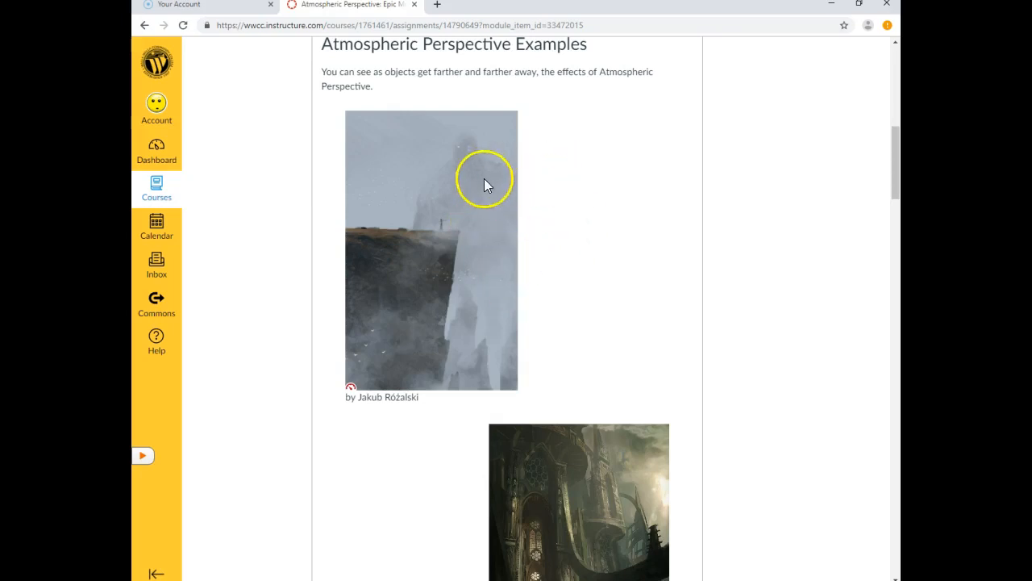
pyautogui.scroll(-1, 625, 306)
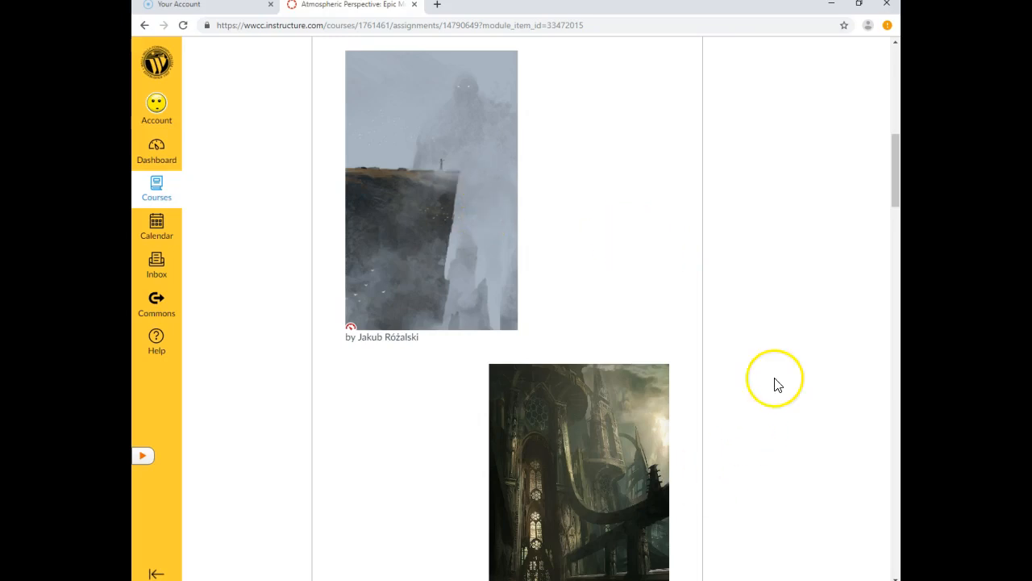
pyautogui.scroll(-1, 773, 367)
pyautogui.scroll(-3, 773, 367)
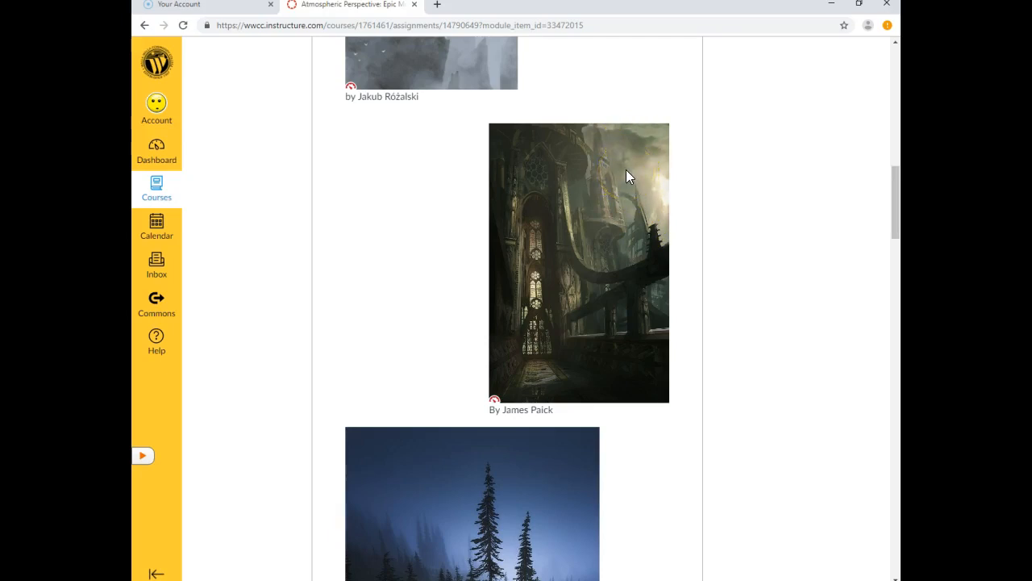
pyautogui.click(718, 277)
pyautogui.scroll(-4, 699, 383)
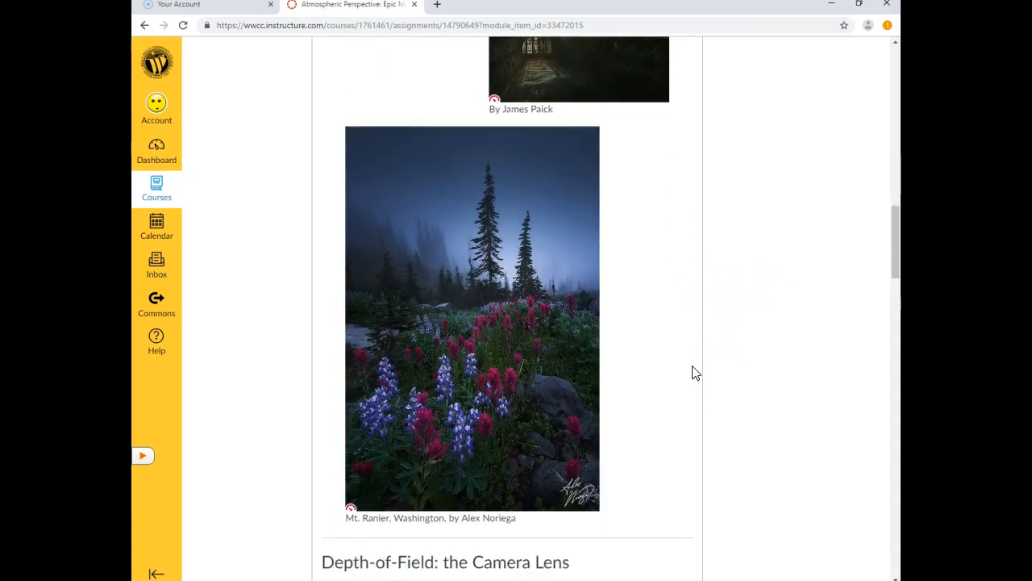
pyautogui.scroll(-1, 693, 370)
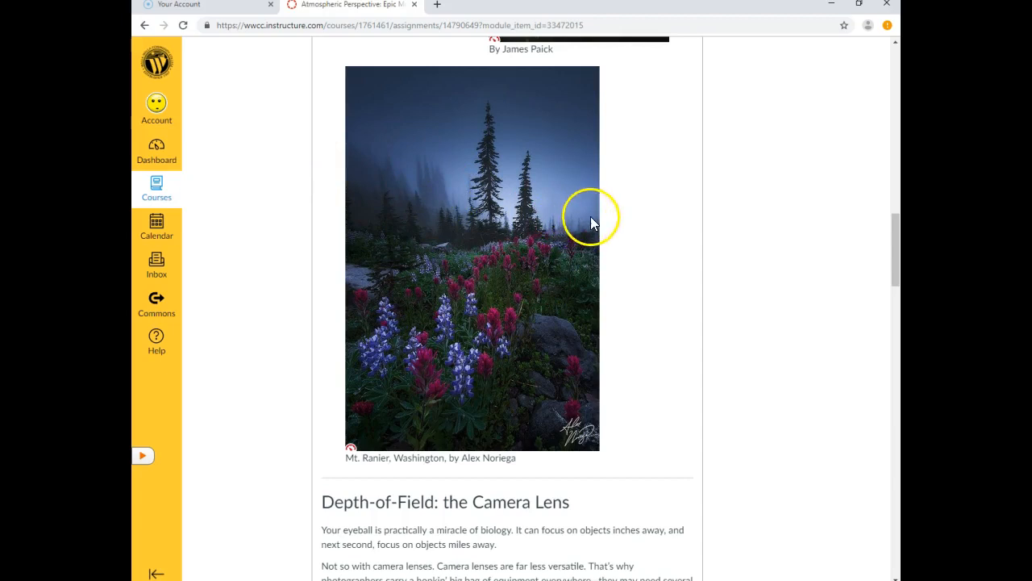
pyautogui.scroll(-2, 755, 363)
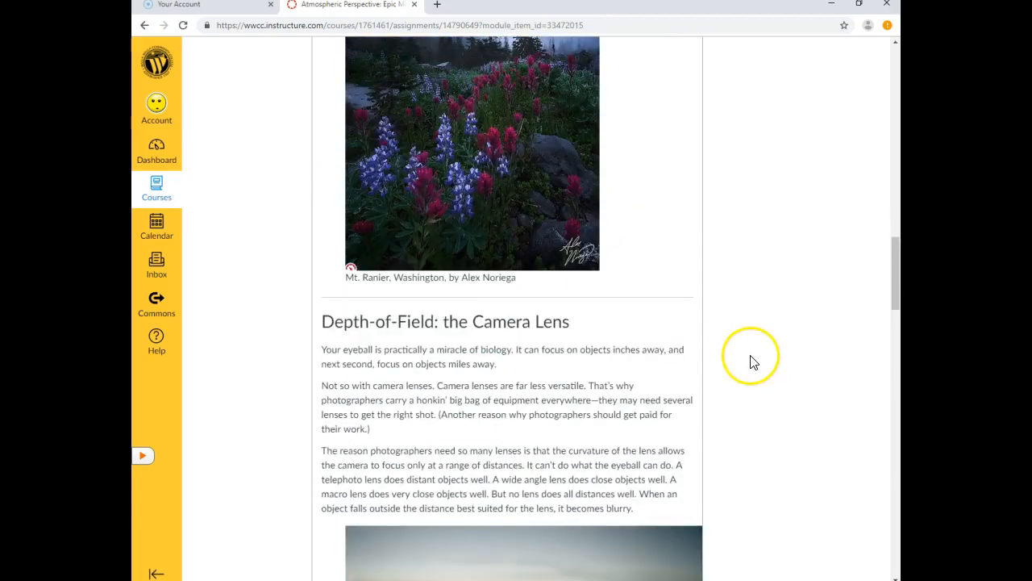
pyautogui.scroll(3, 755, 365)
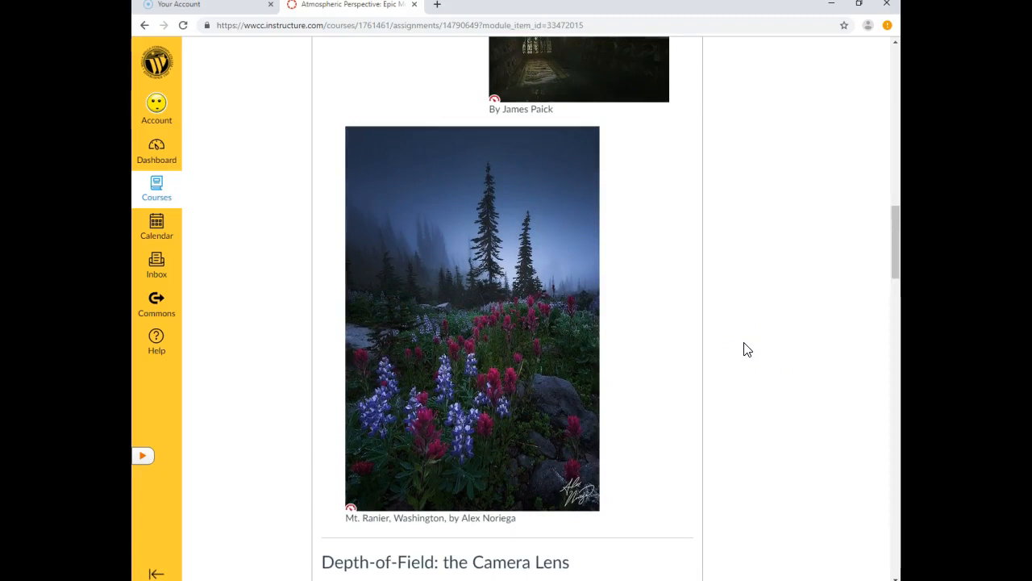
# - Read the assignment's two depth-of-field sections, covering camera lenses and the sample photos
pyautogui.scroll(-4, 744, 346)
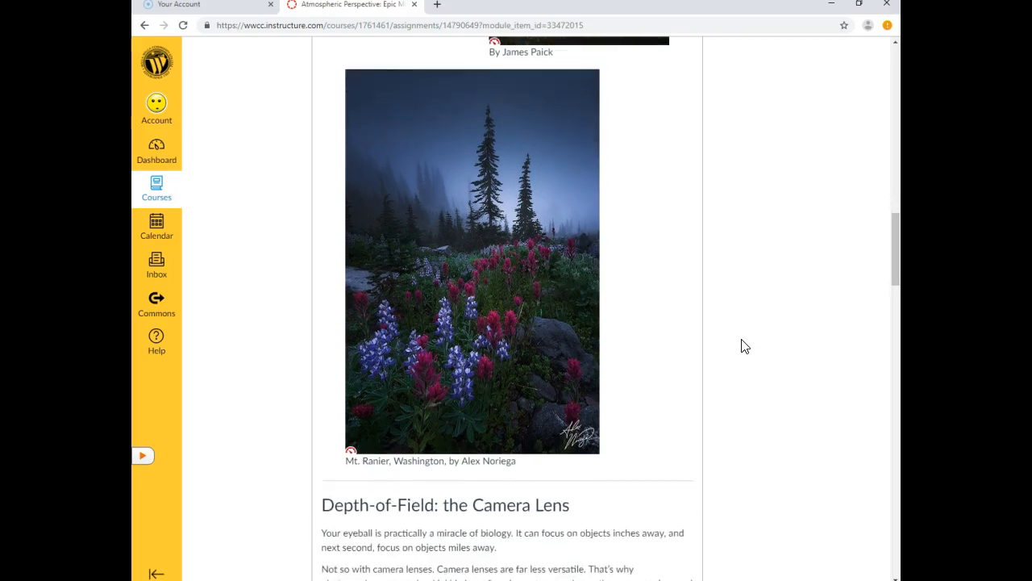
pyautogui.scroll(-2, 745, 346)
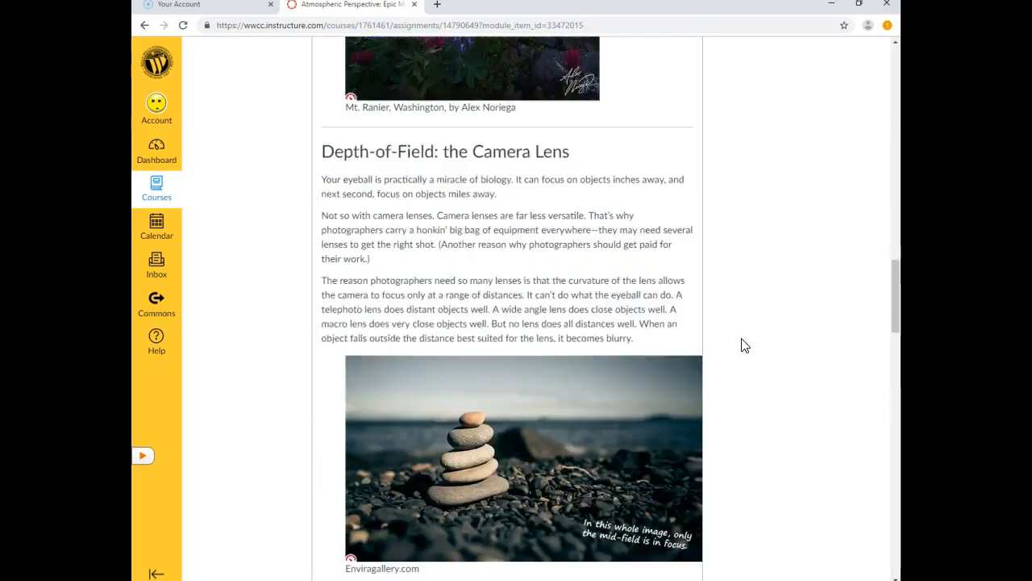
pyautogui.scroll(-1, 744, 344)
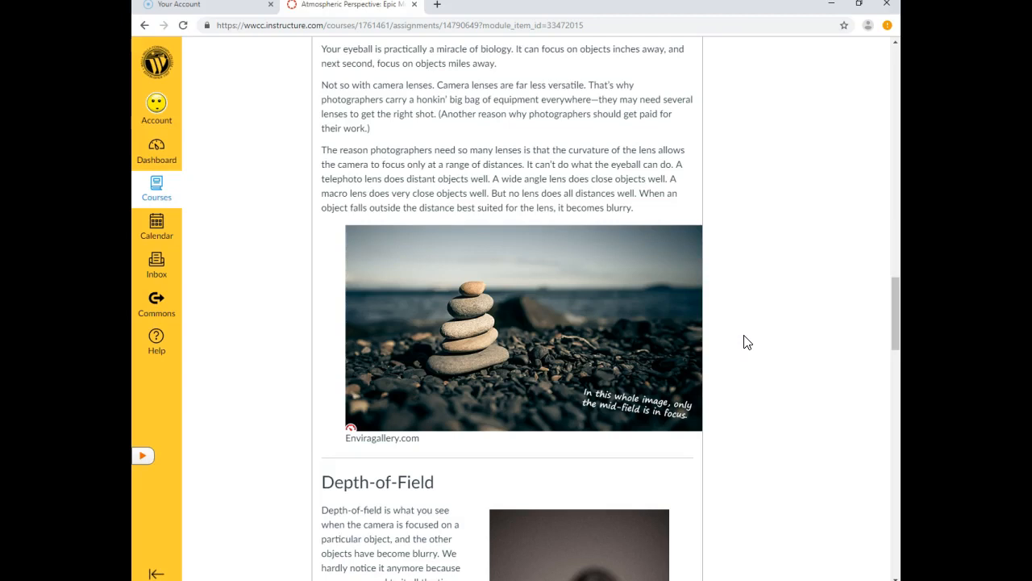
pyautogui.scroll(-1, 746, 330)
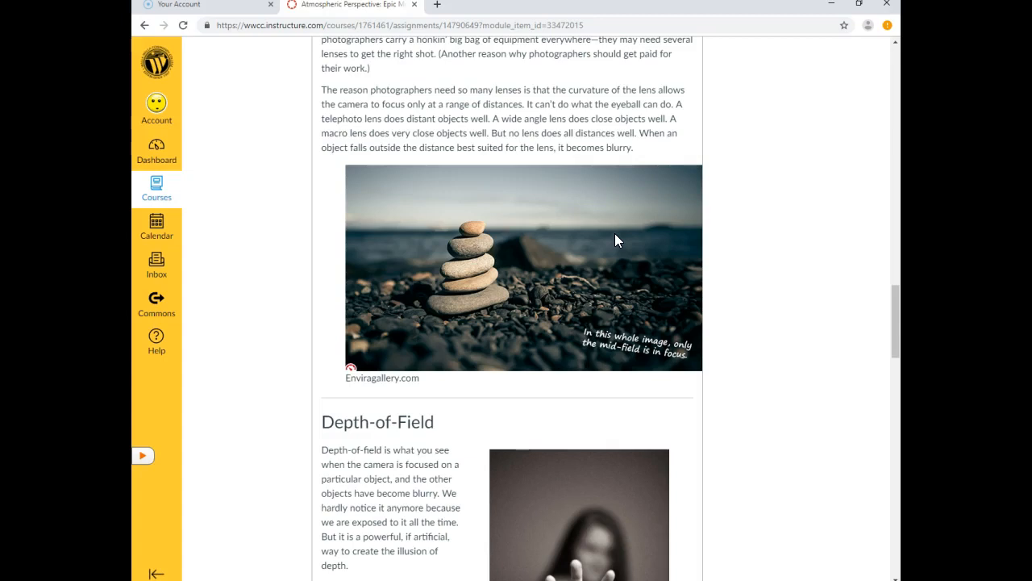
pyautogui.scroll(-2, 750, 221)
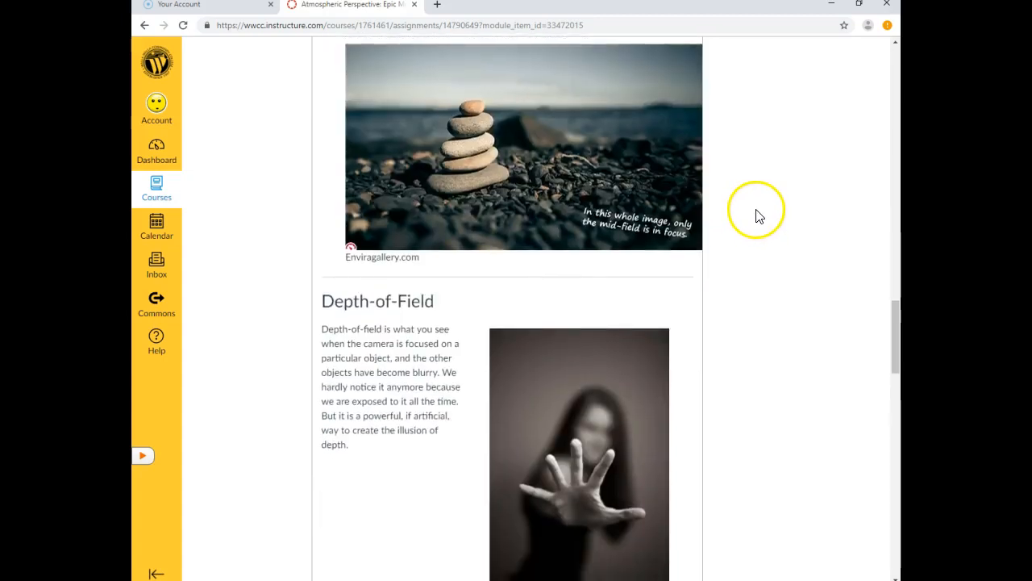
pyautogui.scroll(-2, 766, 214)
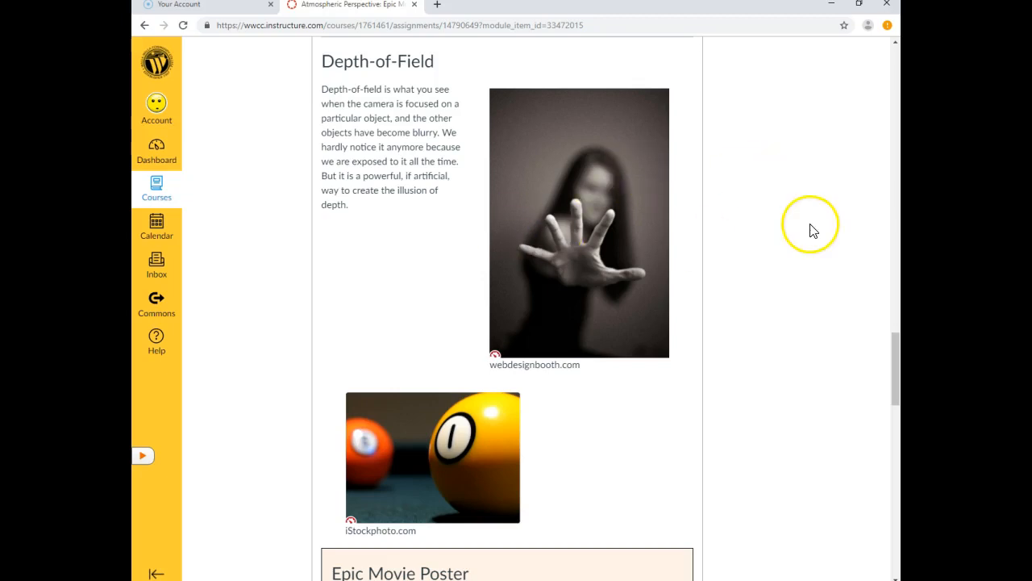
pyautogui.scroll(-2, 808, 226)
# - Review the Epic Movie Poster instructions, the Tiny Giant example poster and the tutorial video location
pyautogui.scroll(-2, 806, 219)
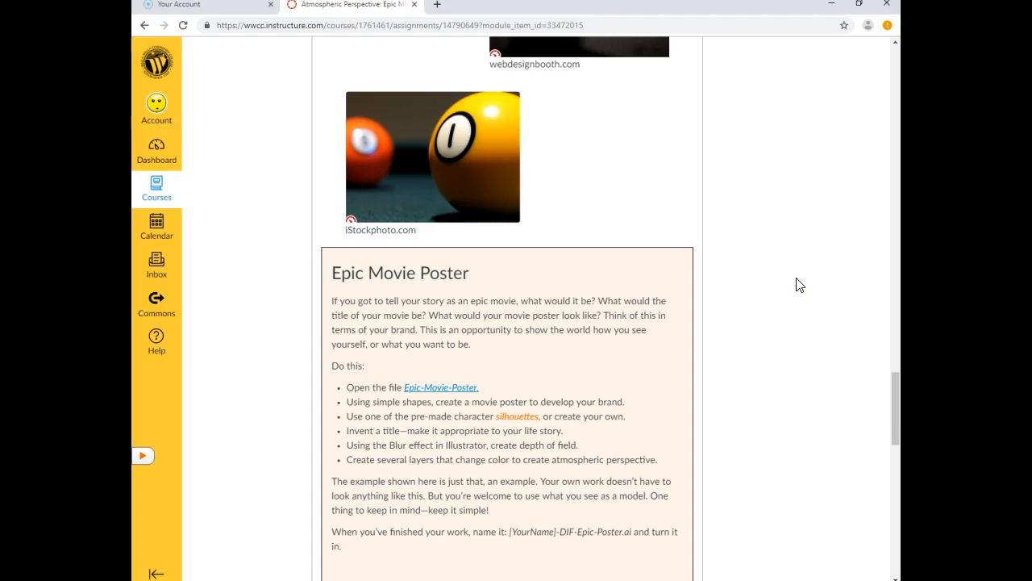
pyautogui.scroll(-2, 779, 287)
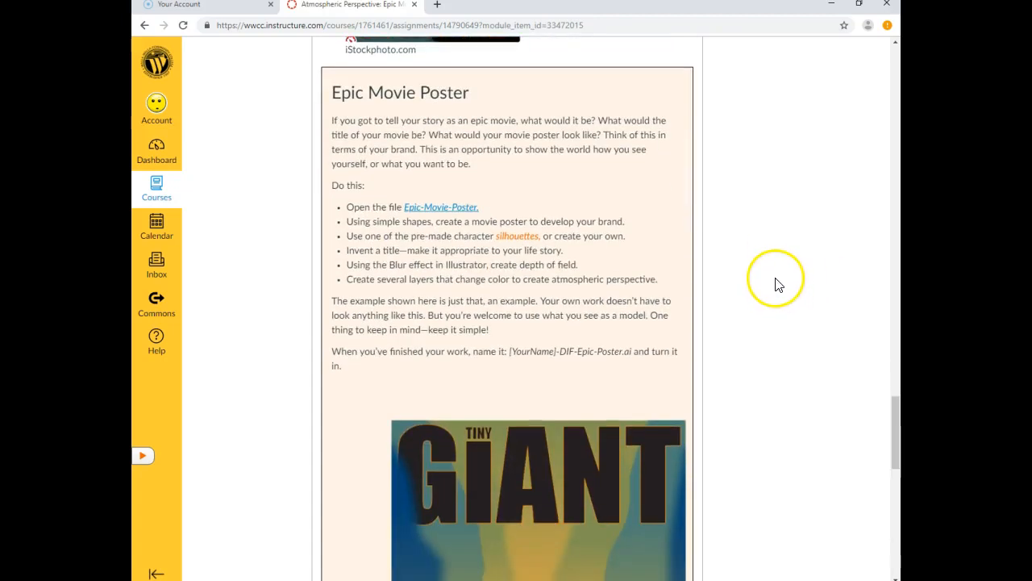
pyautogui.scroll(-1, 778, 285)
pyautogui.scroll(1, 775, 283)
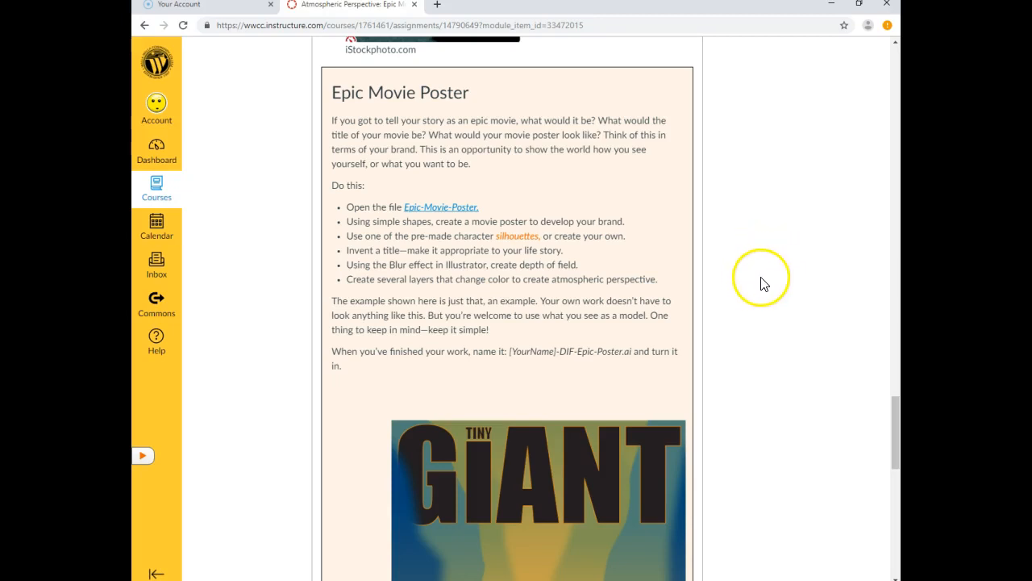
pyautogui.scroll(-3, 772, 266)
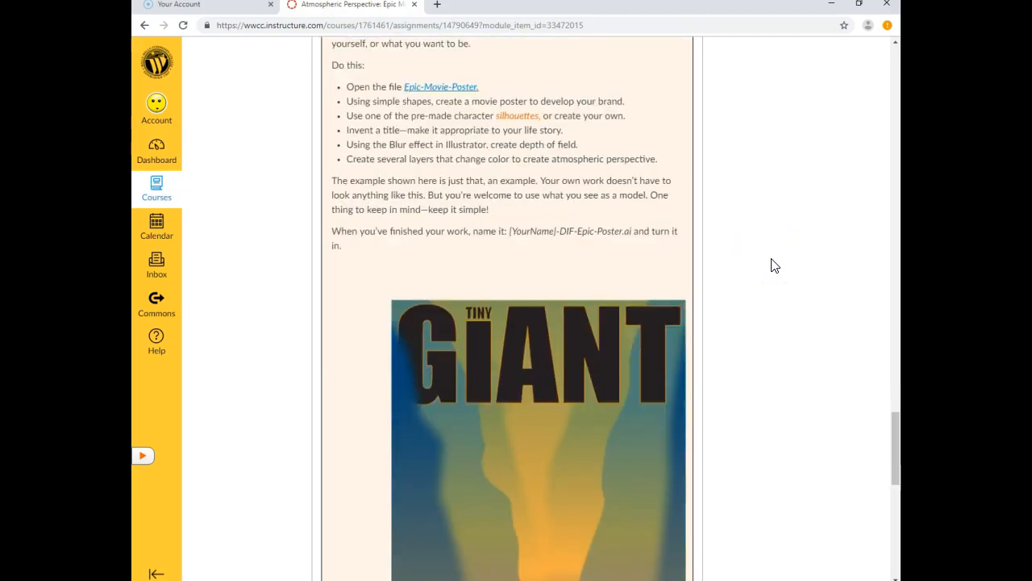
pyautogui.scroll(-2, 772, 266)
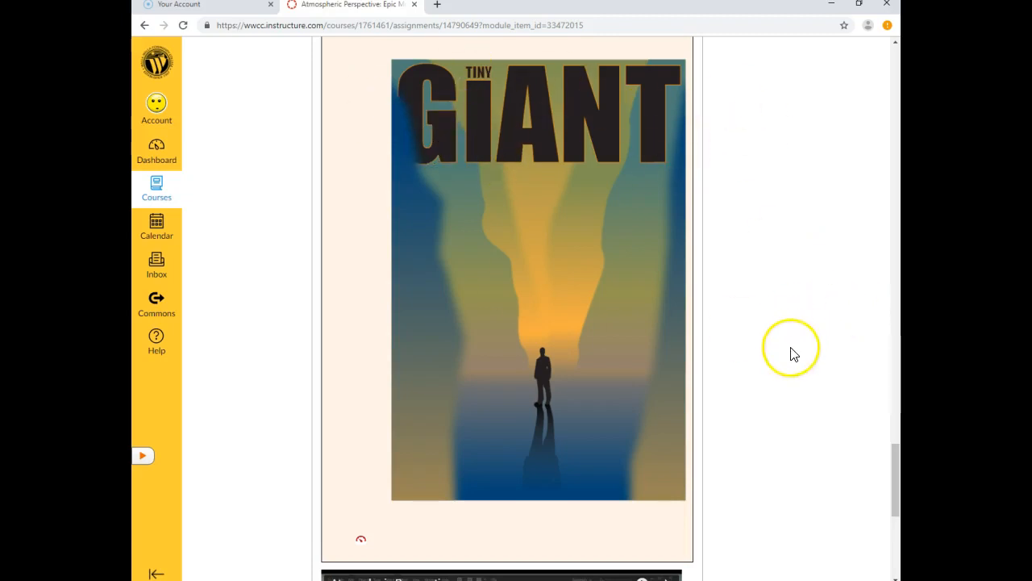
pyautogui.scroll(-1, 791, 352)
pyautogui.scroll(-2, 794, 356)
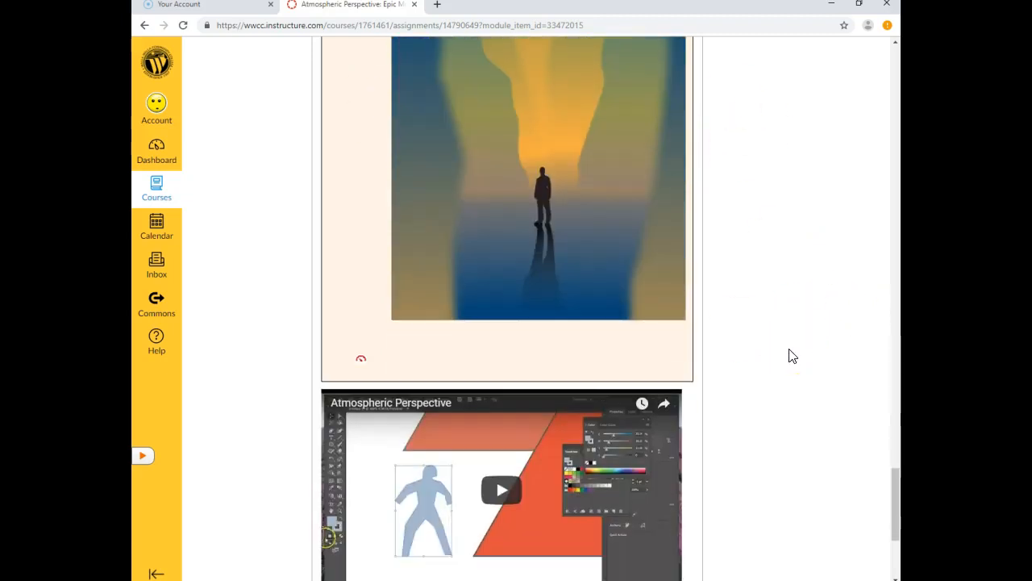
pyautogui.scroll(10, 791, 356)
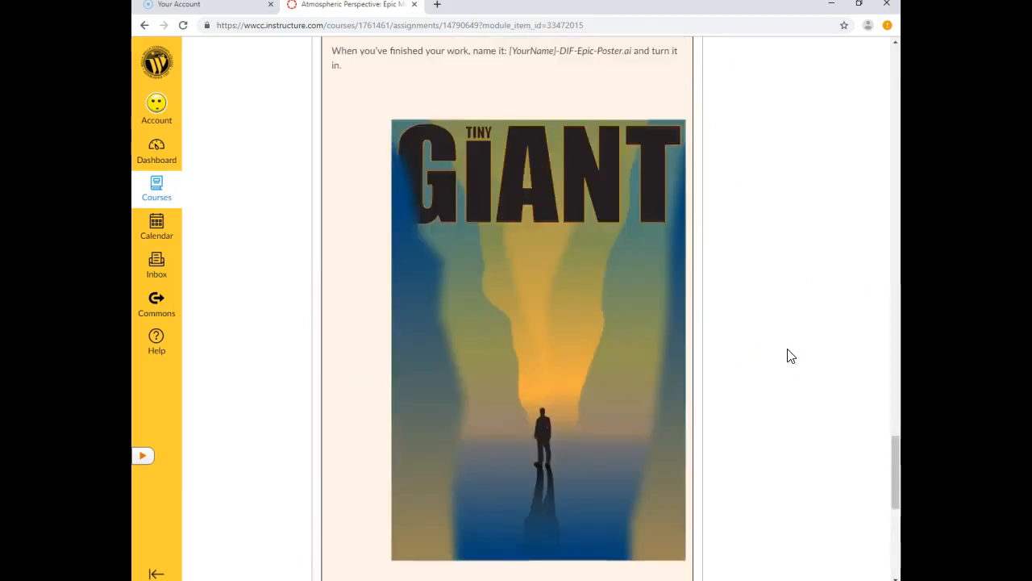
# - Download the Epic-Movie-Poster file from the instructions and extract its zip archive within the Downloads folder
pyautogui.click(440, 328)
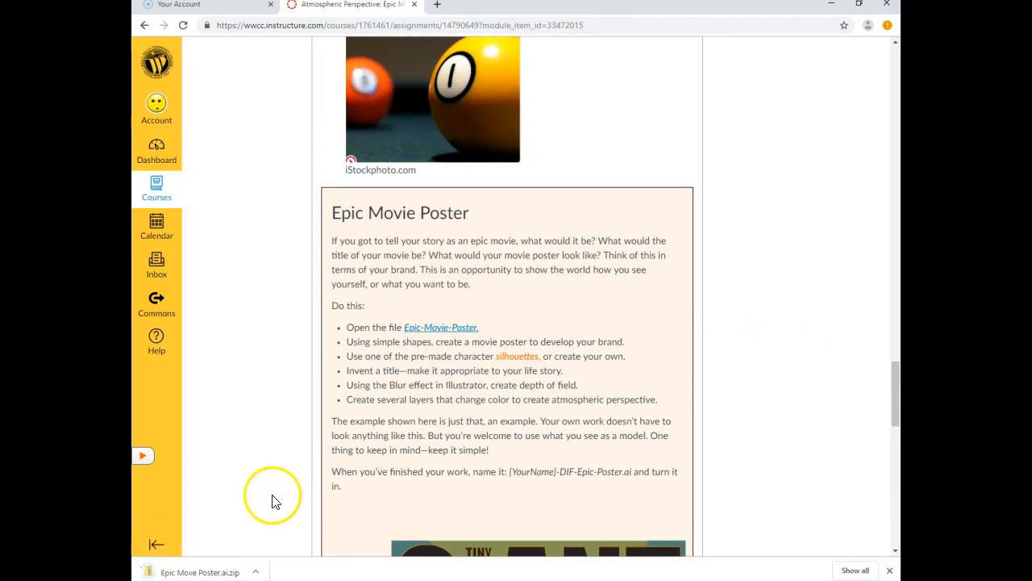
pyautogui.click(201, 567)
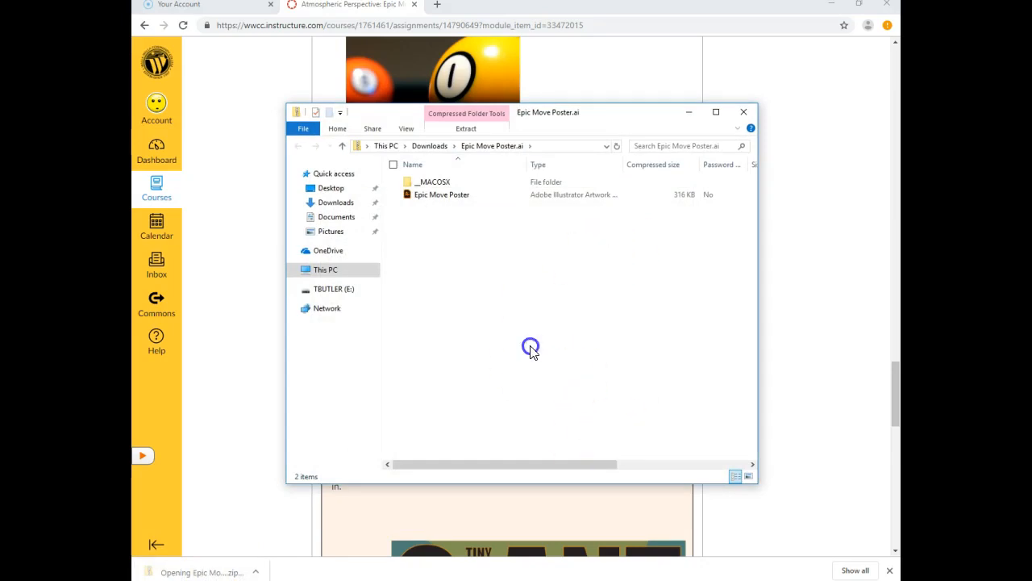
pyautogui.click(430, 146)
pyautogui.rightClick(427, 185)
pyautogui.click(321, 245)
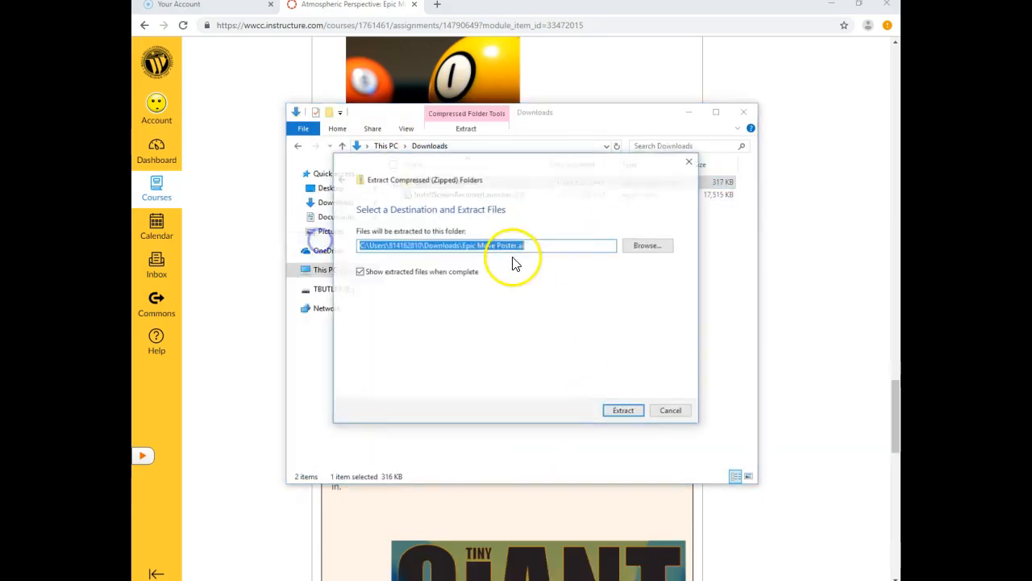
pyautogui.click(626, 412)
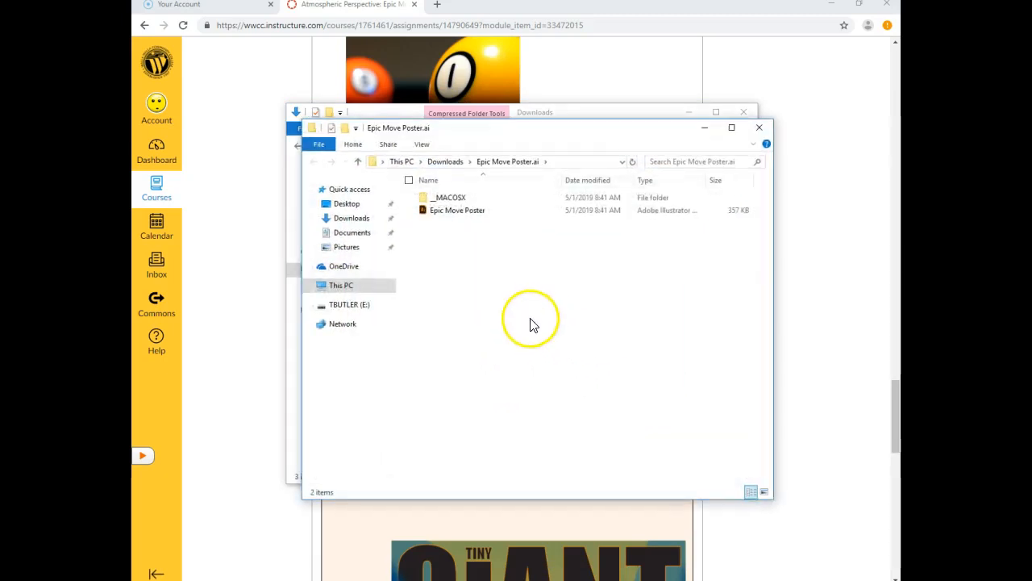
# - Open the extracted Epic Move Poster file in Adobe Illustrator, declining the switch to the Touch workspace
pyautogui.click(454, 212)
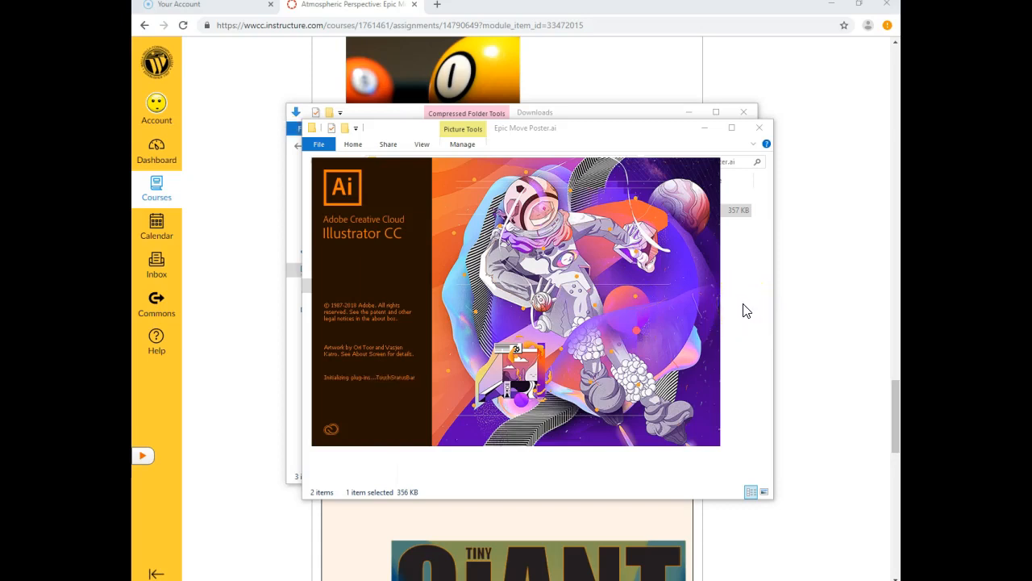
pyautogui.click(722, 316)
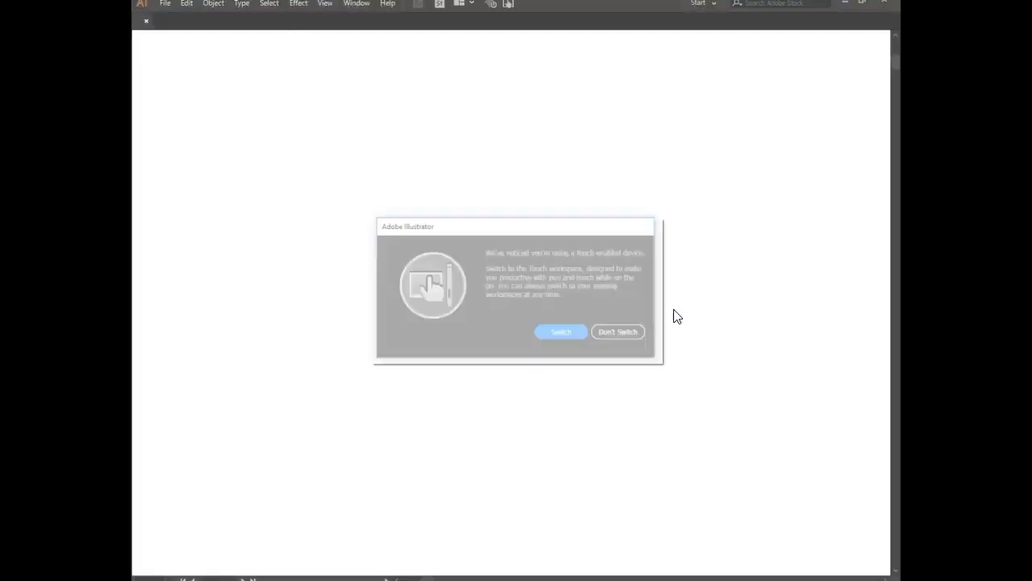
pyautogui.click(630, 333)
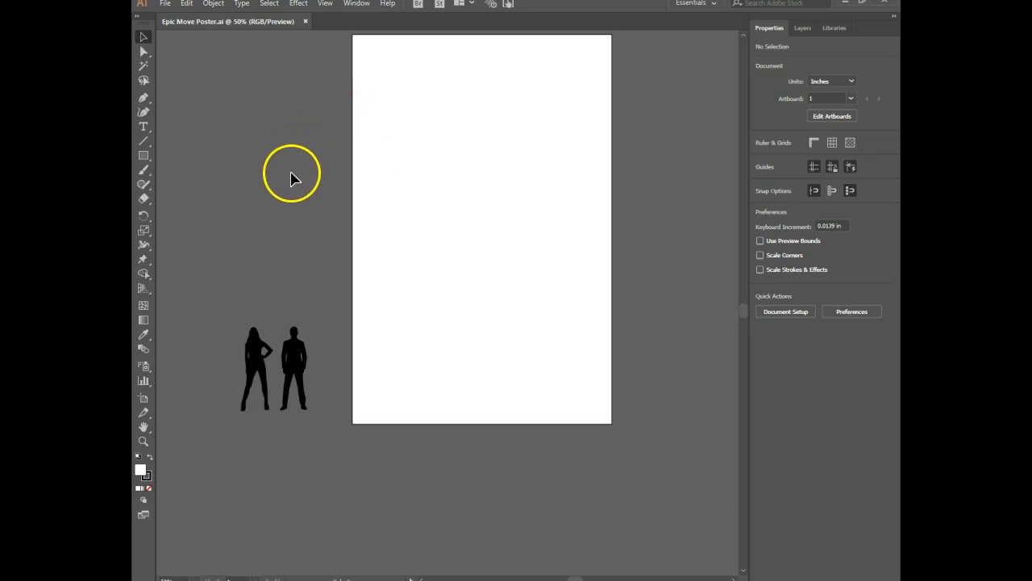
# - Draw a square about 6.5 in wide on the artboard and fill it with dark green
pyautogui.click(143, 156)
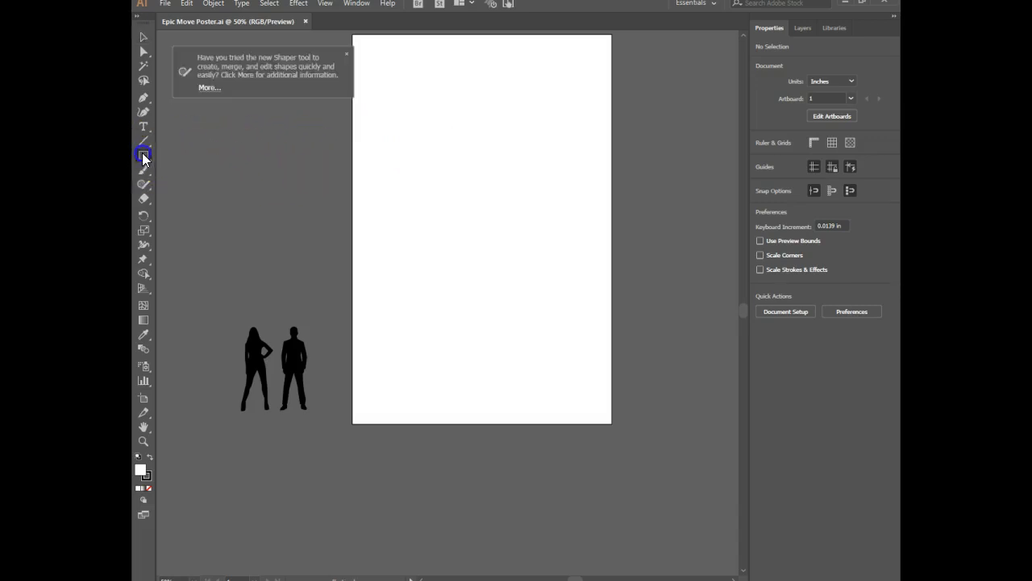
pyautogui.moveTo(394, 151); pyautogui.dragTo(534, 267)
pyautogui.click(142, 35)
pyautogui.click(761, 160)
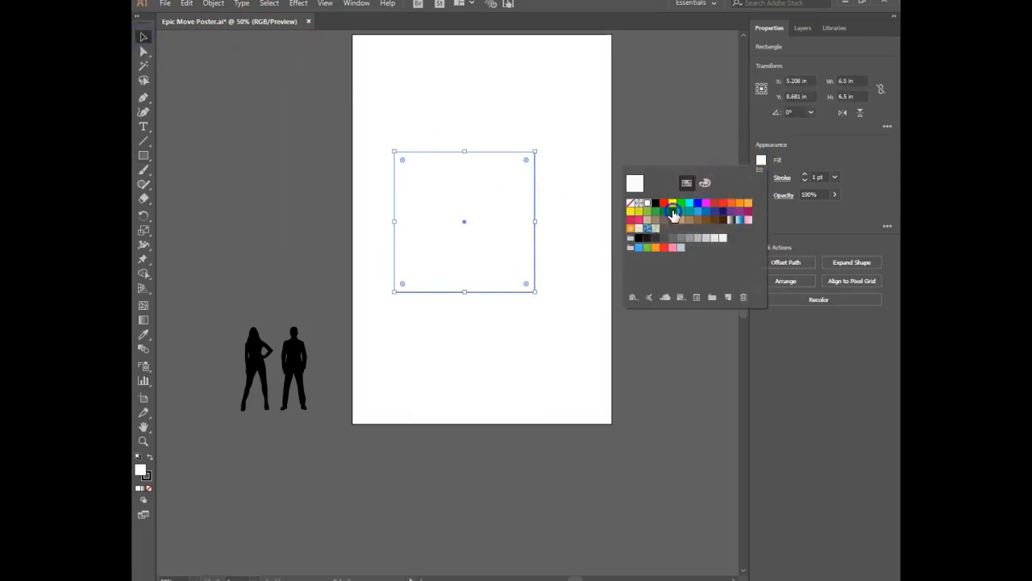
pyautogui.click(674, 215)
pyautogui.click(665, 82)
# - Move the green square to about X 8.32 in, Y 11.6 in, and turn off Smart Guides
pyautogui.moveTo(481, 224); pyautogui.dragTo(549, 284)
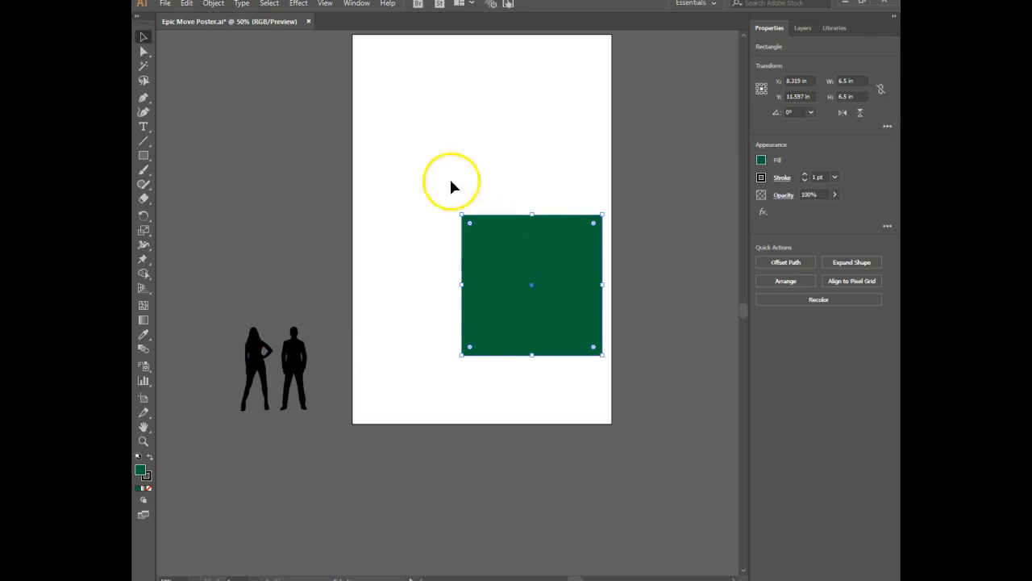
pyautogui.click(326, 5)
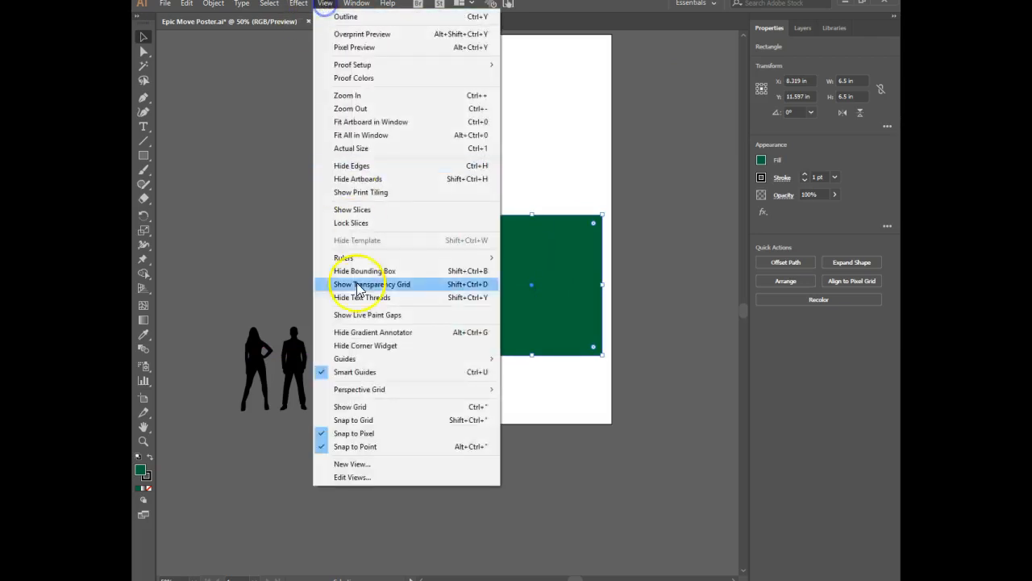
pyautogui.click(348, 372)
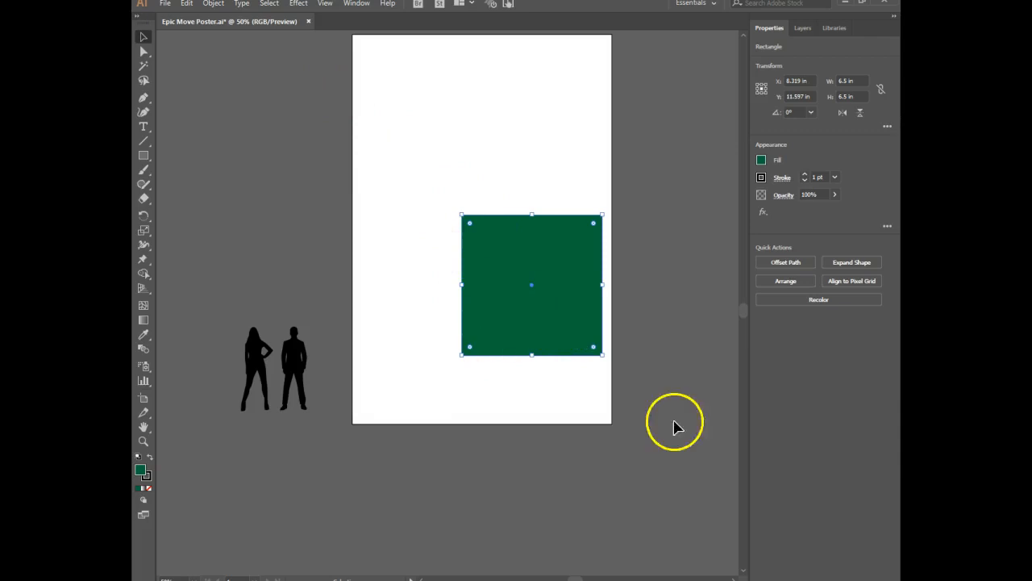
# - Duplicate the green square directly in place on top of the original, undoing a test move of the copy
pyautogui.click(568, 325)
pyautogui.click(648, 228)
pyautogui.moveTo(572, 248); pyautogui.dragTo(585, 323)
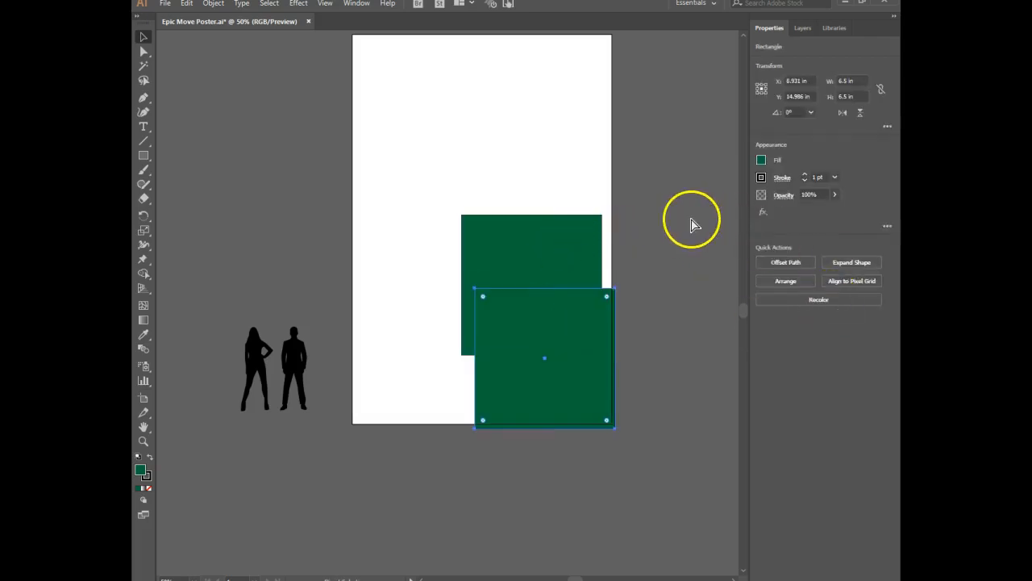
pyautogui.hotkey('ctrl', 'z')
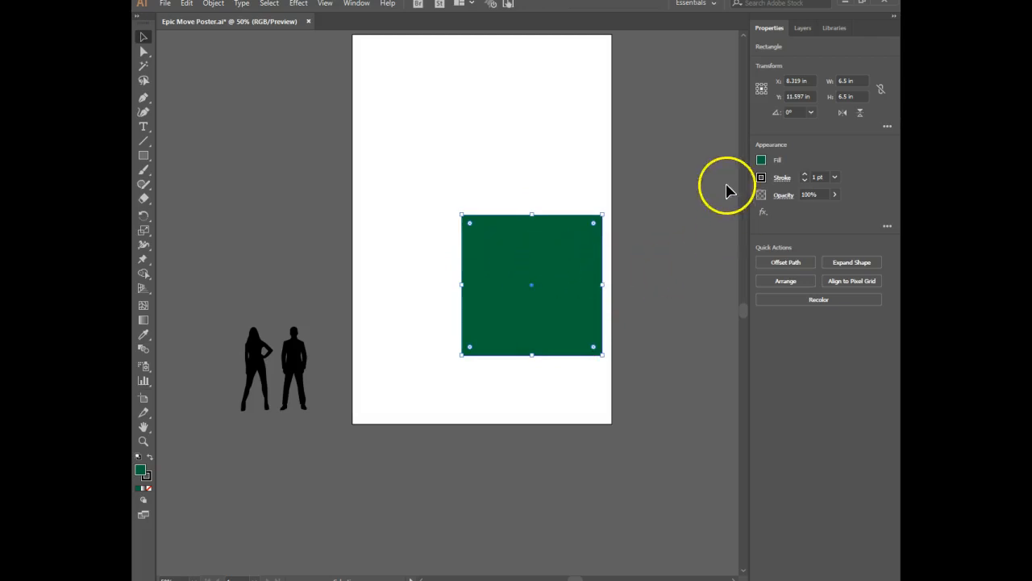
# - Fill the top square with a new global process color swatch in HSB mode: hue 209, saturation 49%, brightness 58%
pyautogui.click(762, 161)
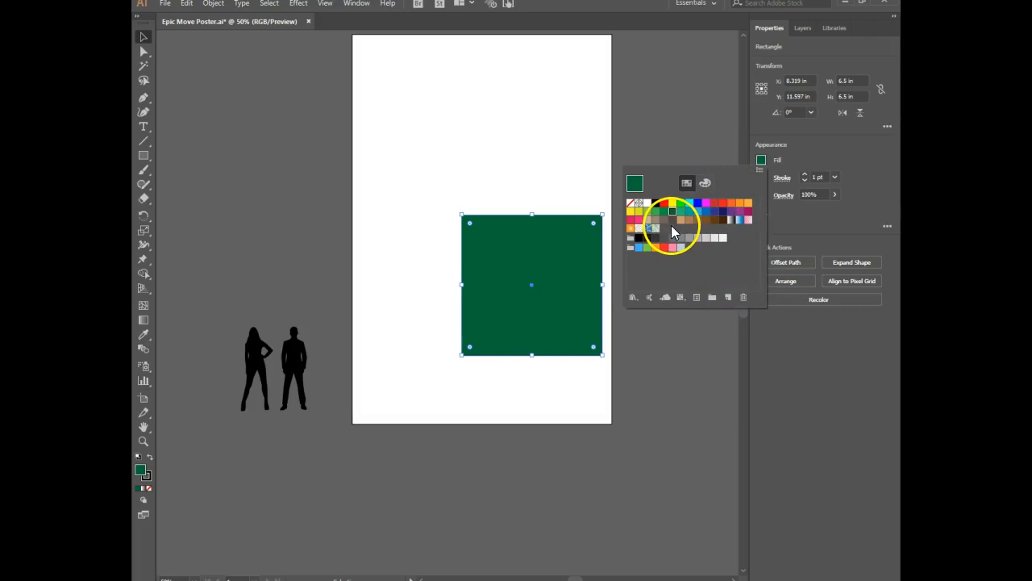
pyautogui.click(748, 280)
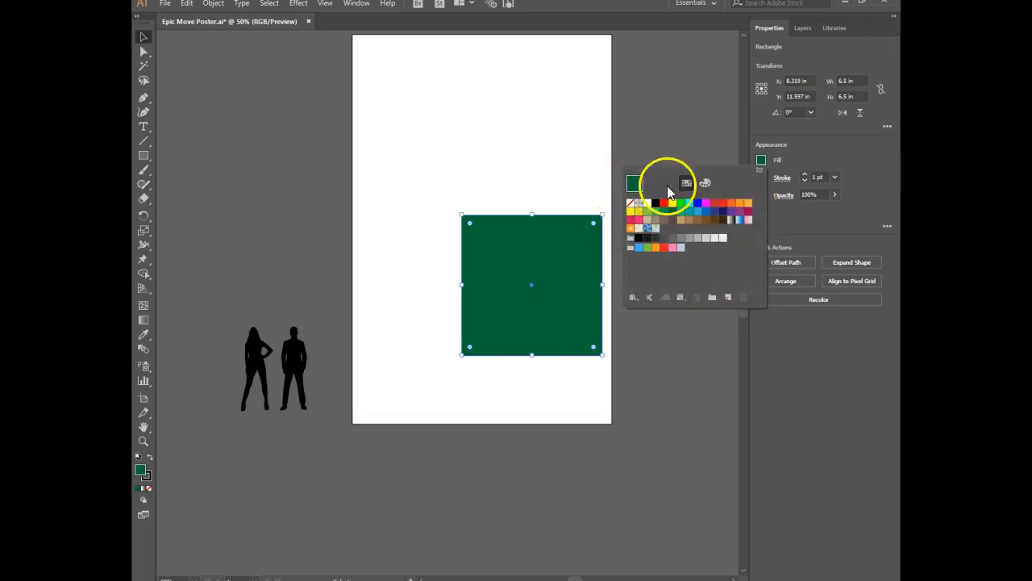
pyautogui.click(728, 298)
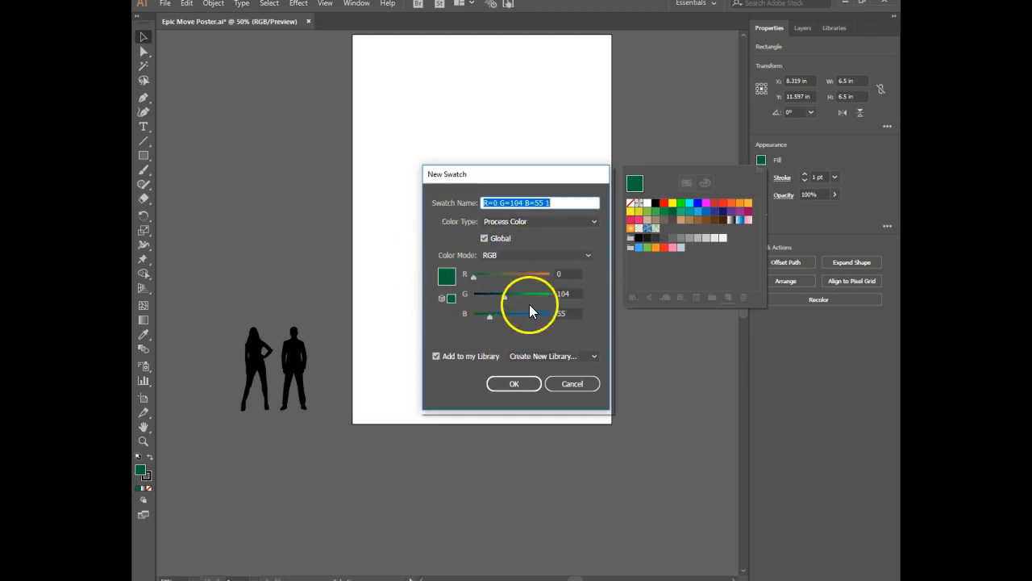
pyautogui.click(577, 258)
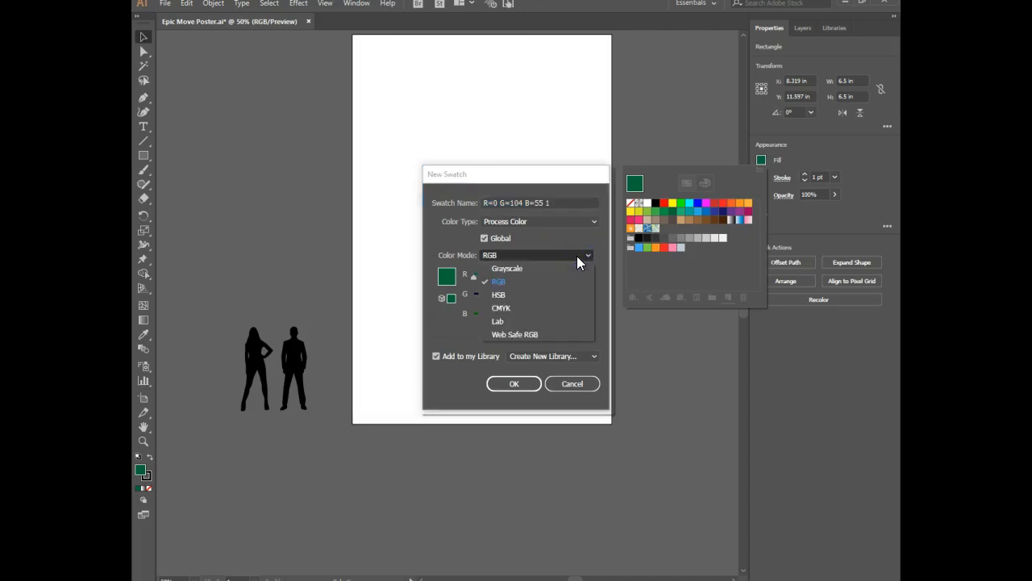
pyautogui.click(513, 294)
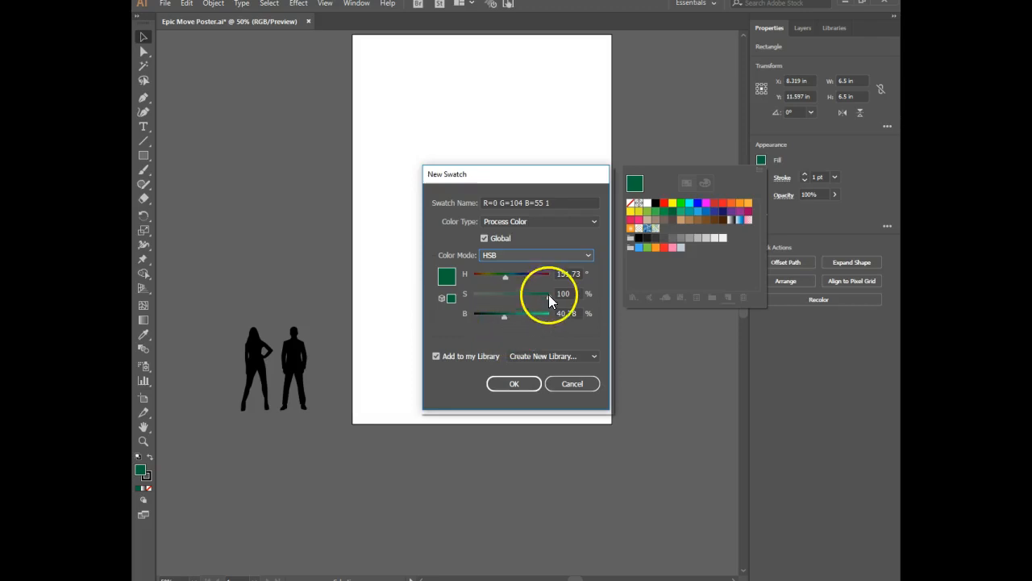
pyautogui.moveTo(503, 316); pyautogui.dragTo(555, 324)
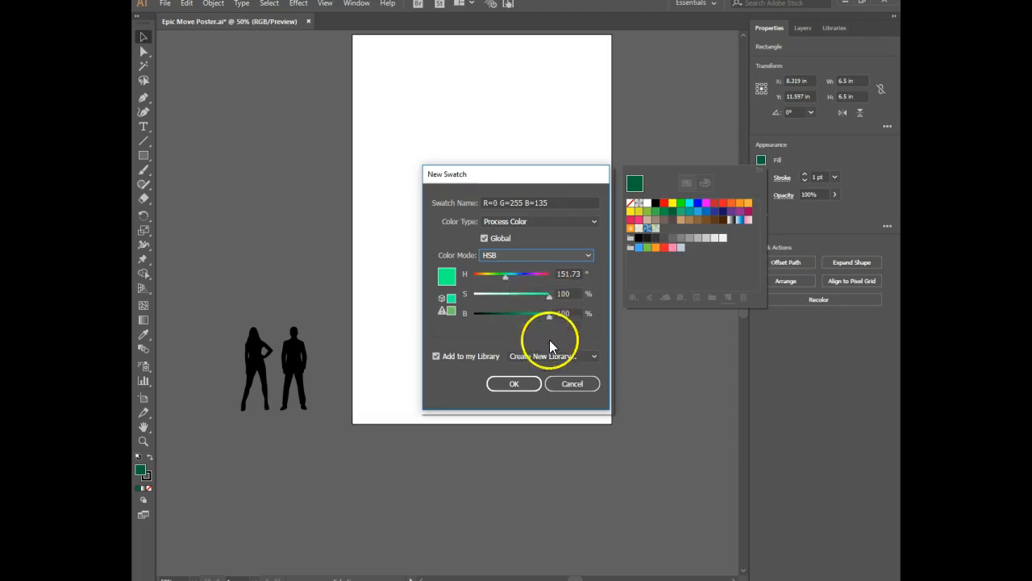
pyautogui.moveTo(505, 277)
pyautogui.mouseDown()
pyautogui.moveTo(477, 276)
pyautogui.moveTo(517, 277)
pyautogui.mouseUp()
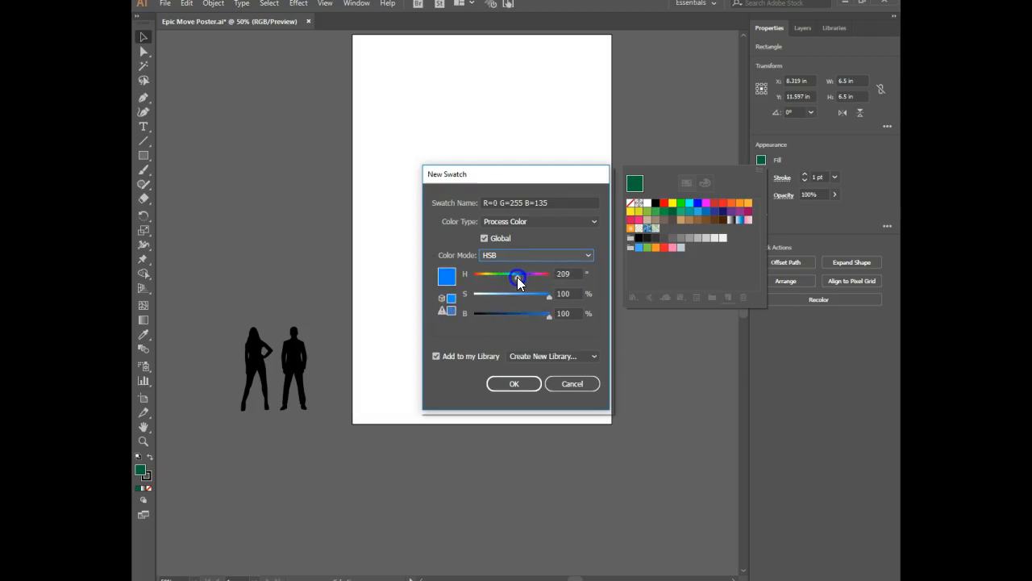
pyautogui.moveTo(517, 277); pyautogui.dragTo(517, 319)
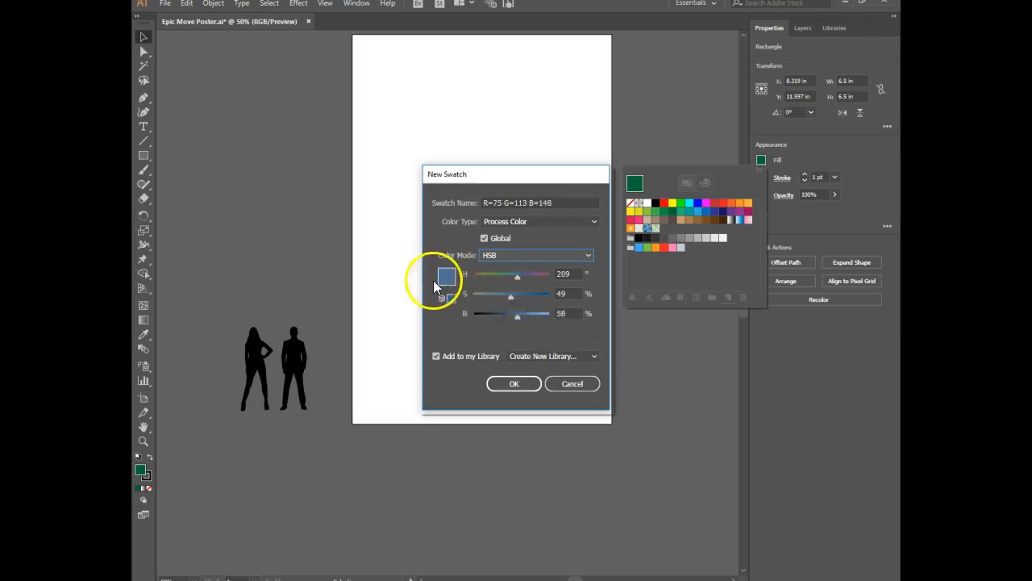
pyautogui.click(513, 384)
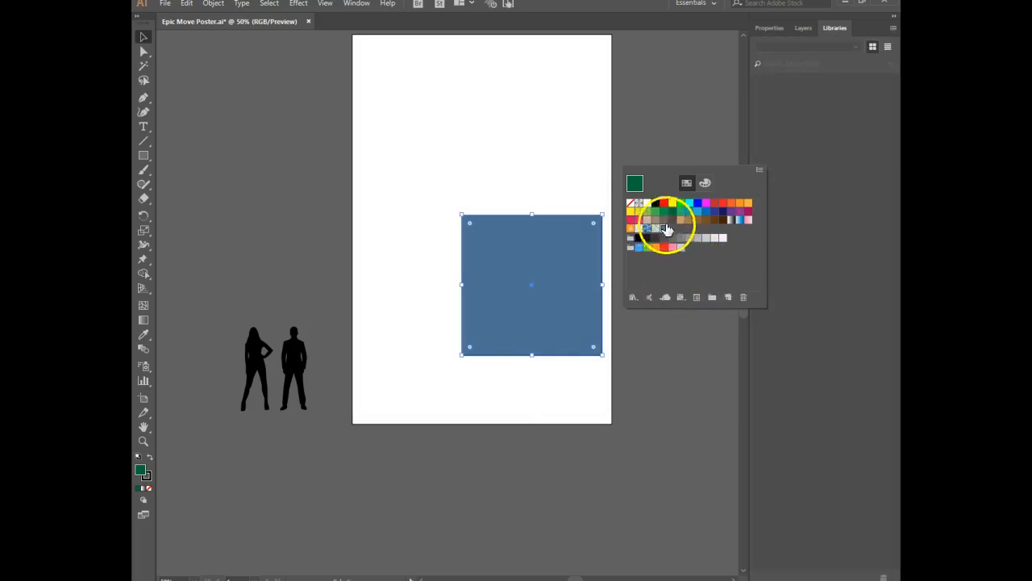
pyautogui.click(671, 380)
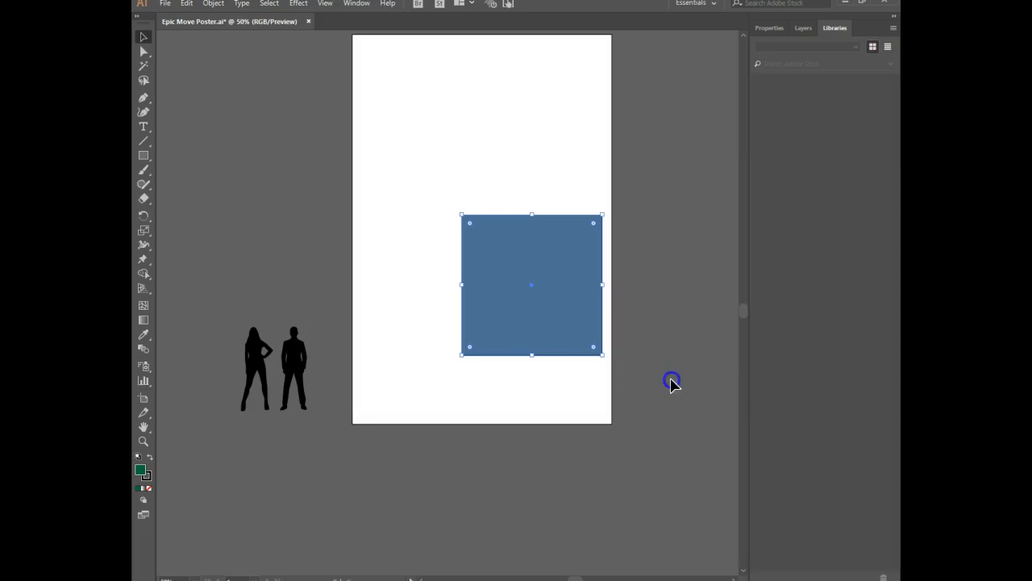
# - Try offsetting the blue square from the green one beneath it, and undo the move
pyautogui.click(629, 253)
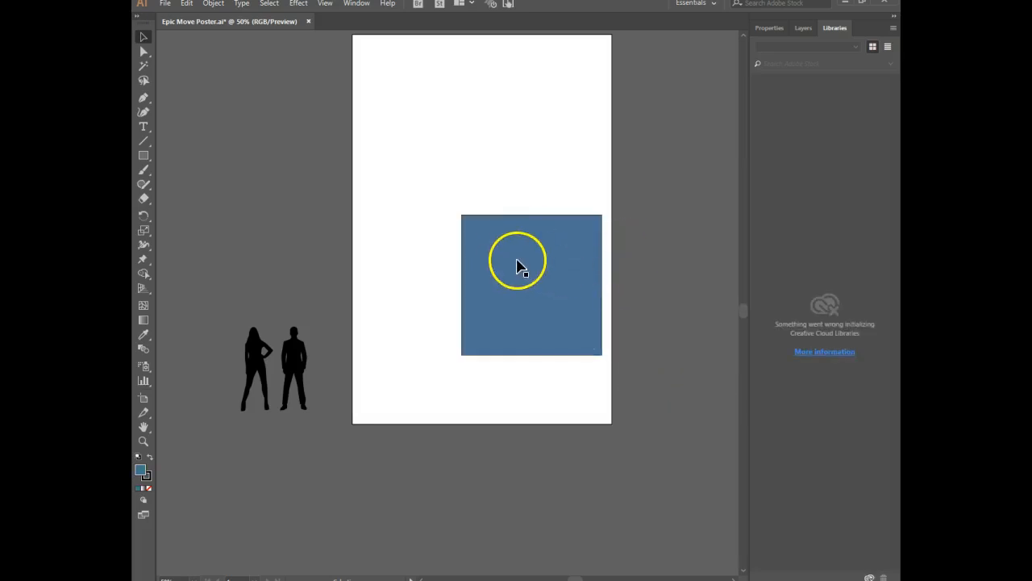
pyautogui.moveTo(517, 264); pyautogui.dragTo(530, 286)
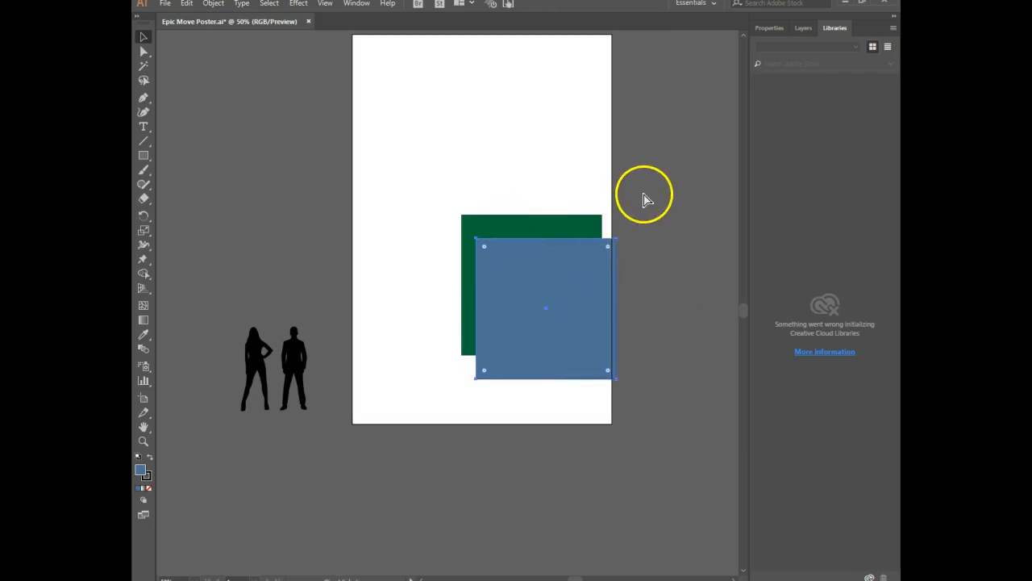
pyautogui.hotkey('ctrl', 'z')
# - Set the blue overlay square's opacity to 10%
pyautogui.click(554, 258)
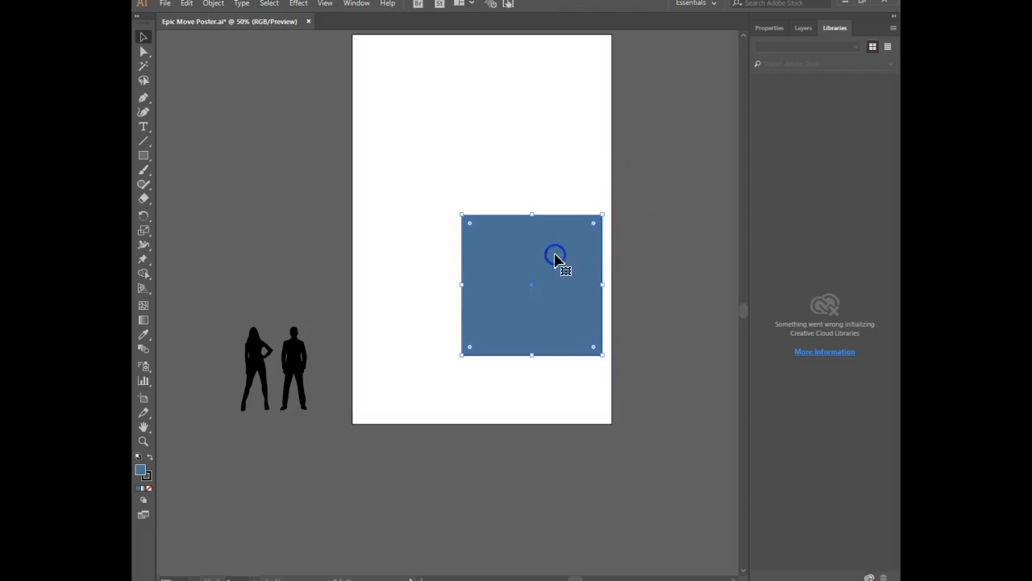
pyautogui.click(769, 28)
pyautogui.click(804, 196)
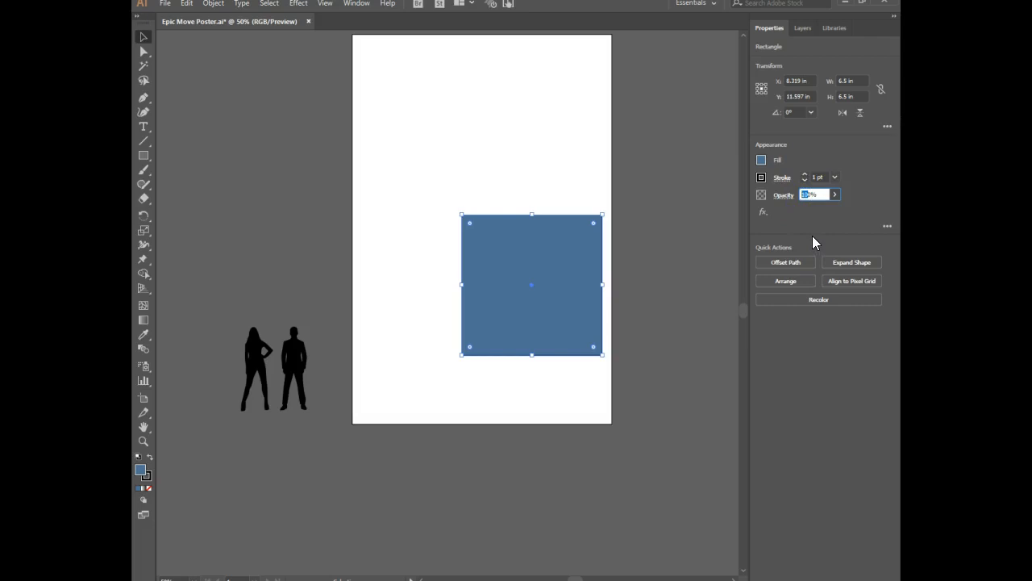
pyautogui.write('10')
pyautogui.press('Return')
pyautogui.click(707, 237)
pyautogui.click(656, 253)
pyautogui.click(517, 275)
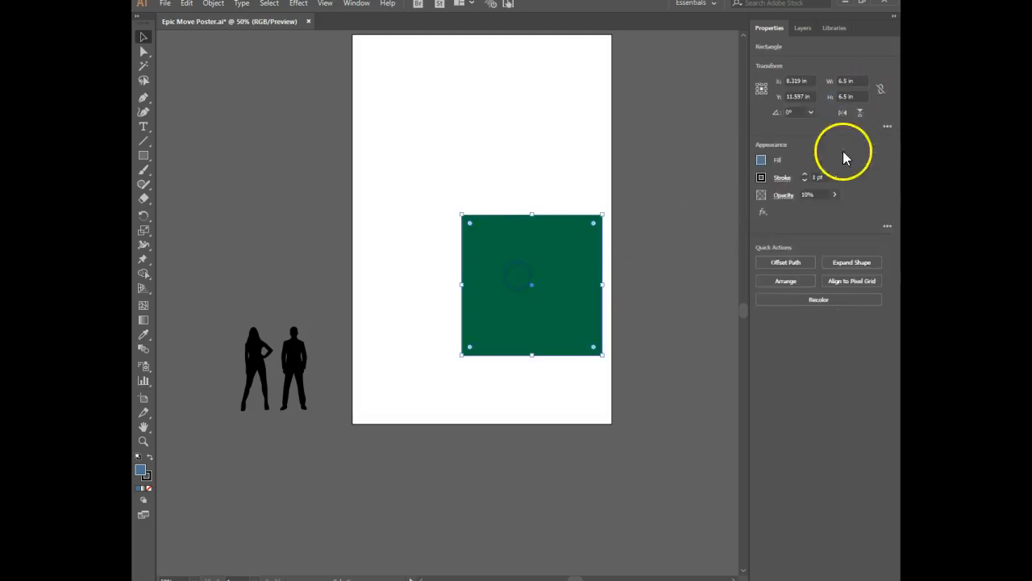
pyautogui.click(802, 195)
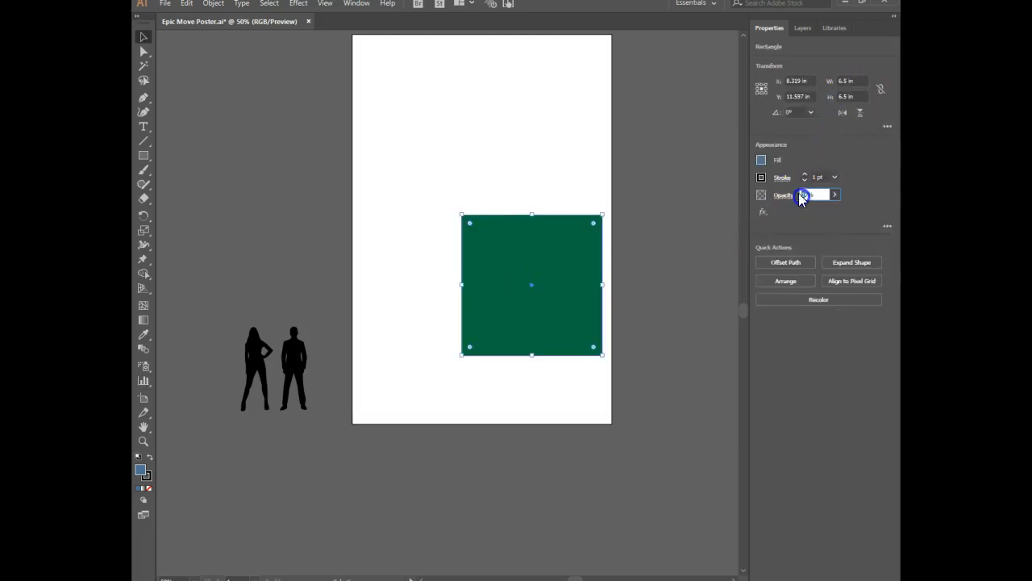
pyautogui.click(685, 221)
# - Duplicate both stacked squares toward the artboard's upper left, scaling the copies to about 3.69 in wide and placing them behind the originals
pyautogui.moveTo(637, 194); pyautogui.dragTo(441, 313)
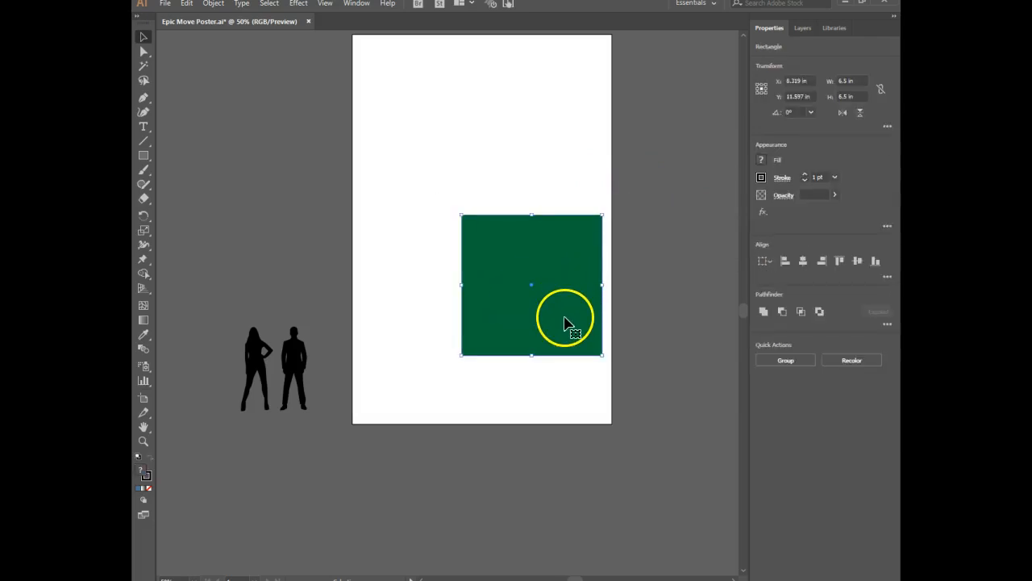
pyautogui.moveTo(569, 323); pyautogui.dragTo(525, 284)
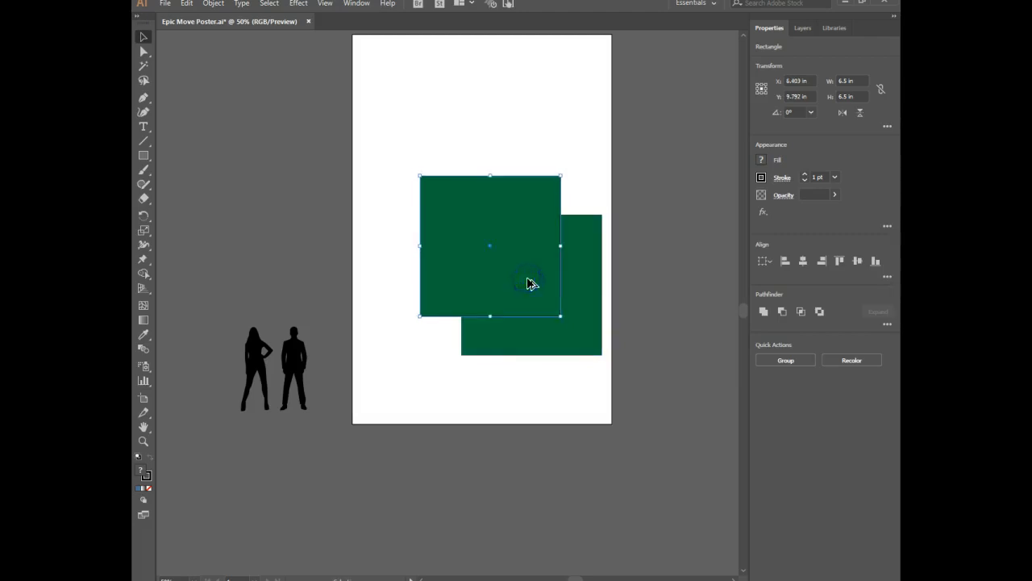
pyautogui.moveTo(560, 316); pyautogui.dragTo(516, 258)
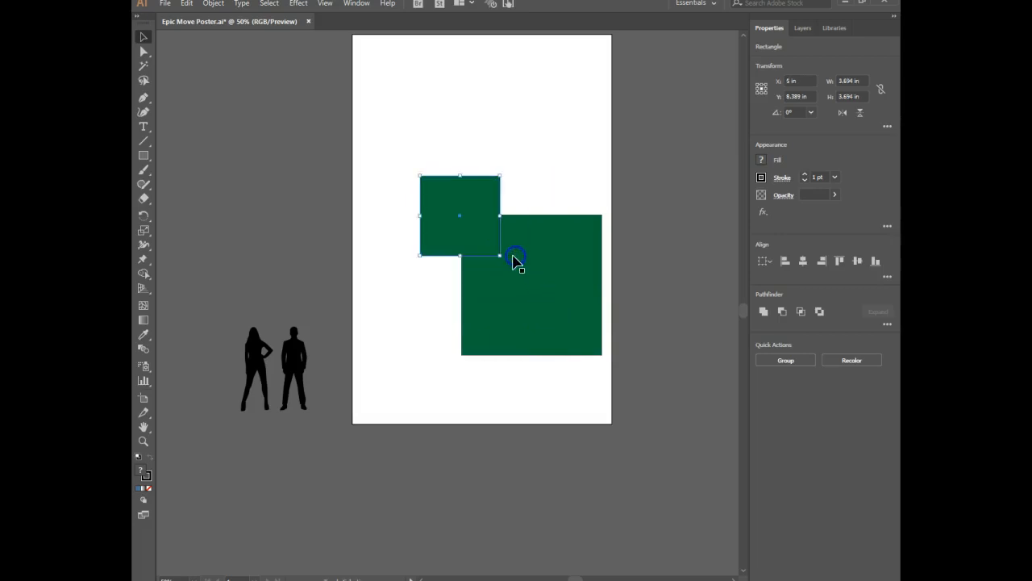
pyautogui.click(661, 258)
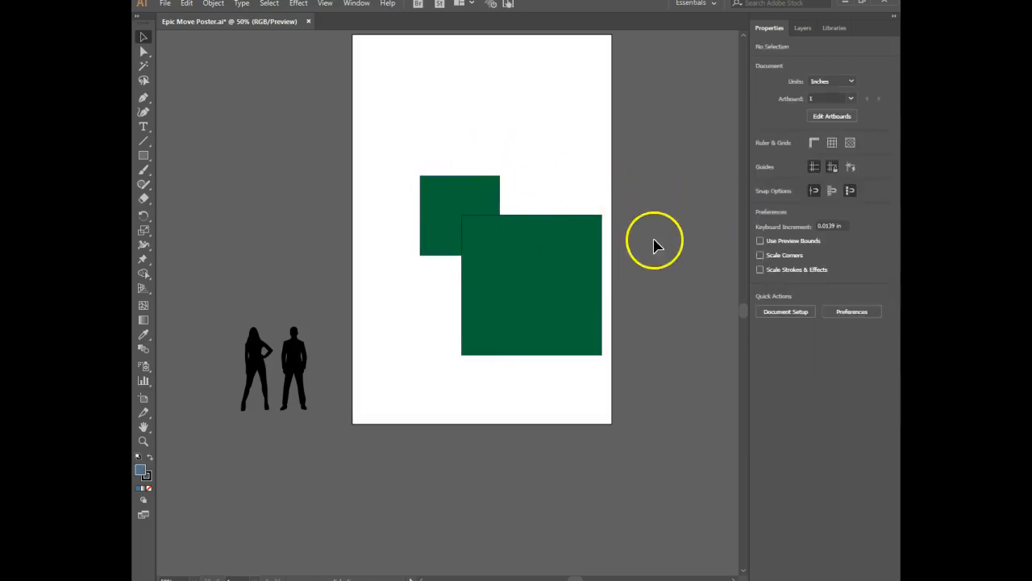
# - Raise the opacity of the blue overlay on the smaller square so it looks more tinted
pyautogui.click(452, 203)
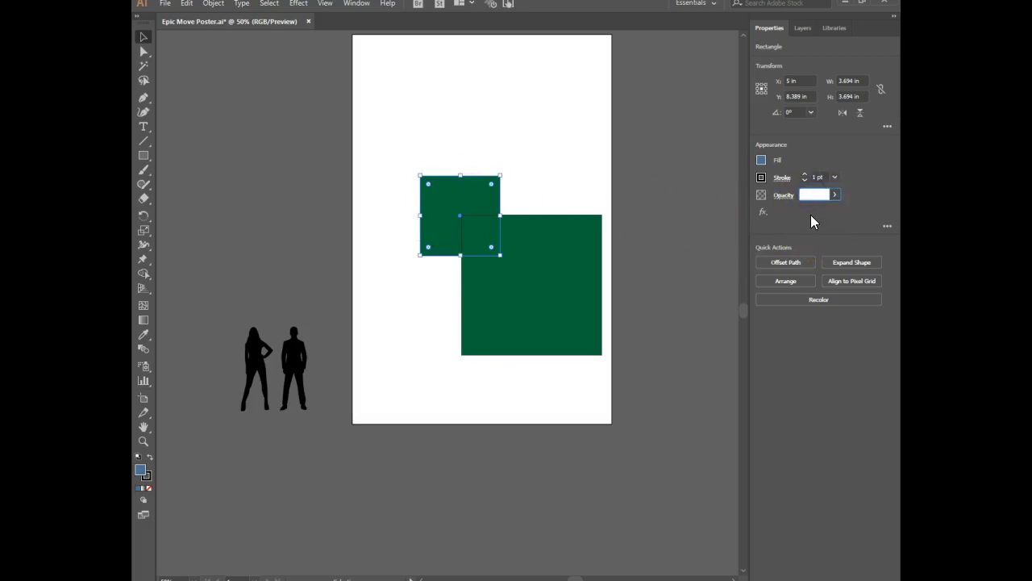
pyautogui.press('Return')
pyautogui.click(643, 249)
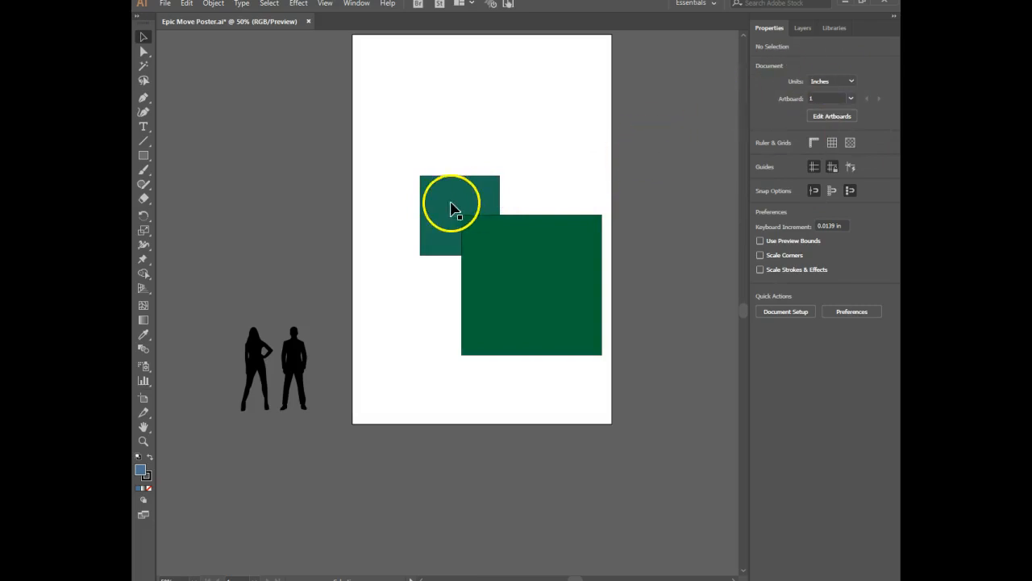
# - Show the document's swatches and edit the custom blue global swatch in HSB mode, setting its brightness to 82%
pyautogui.click(350, 6)
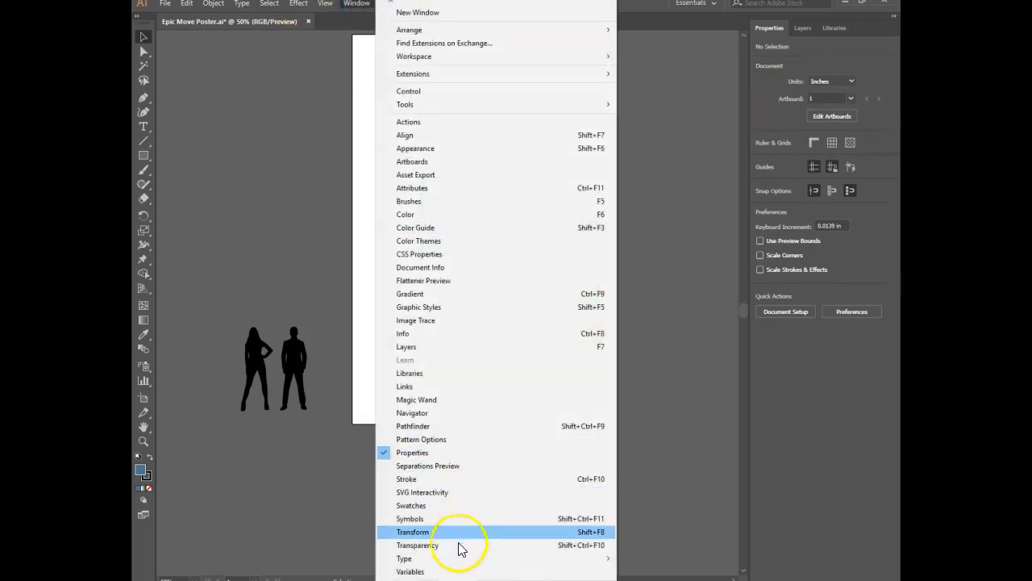
pyautogui.click(421, 506)
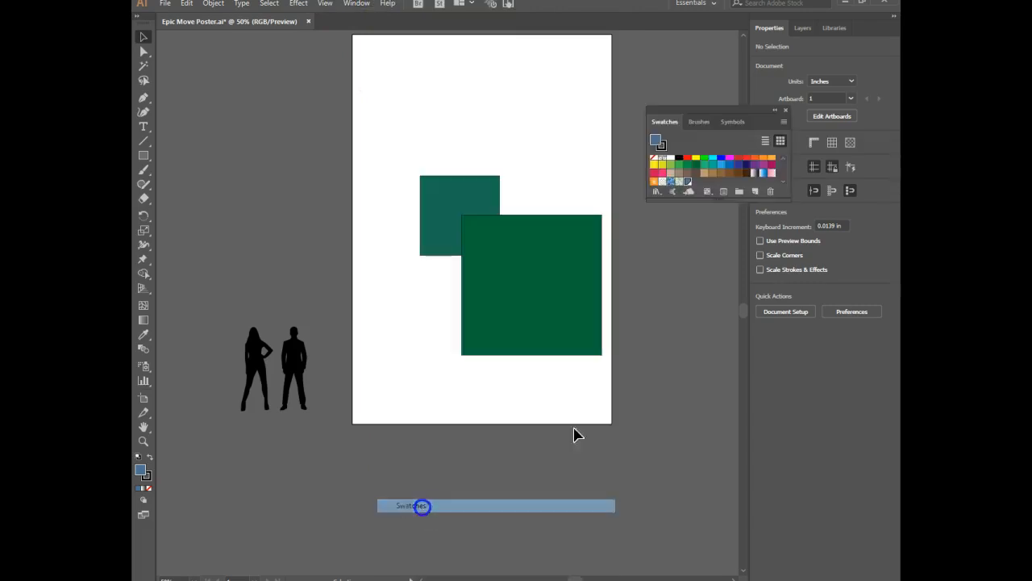
pyautogui.click(687, 182)
pyautogui.doubleClick(688, 182)
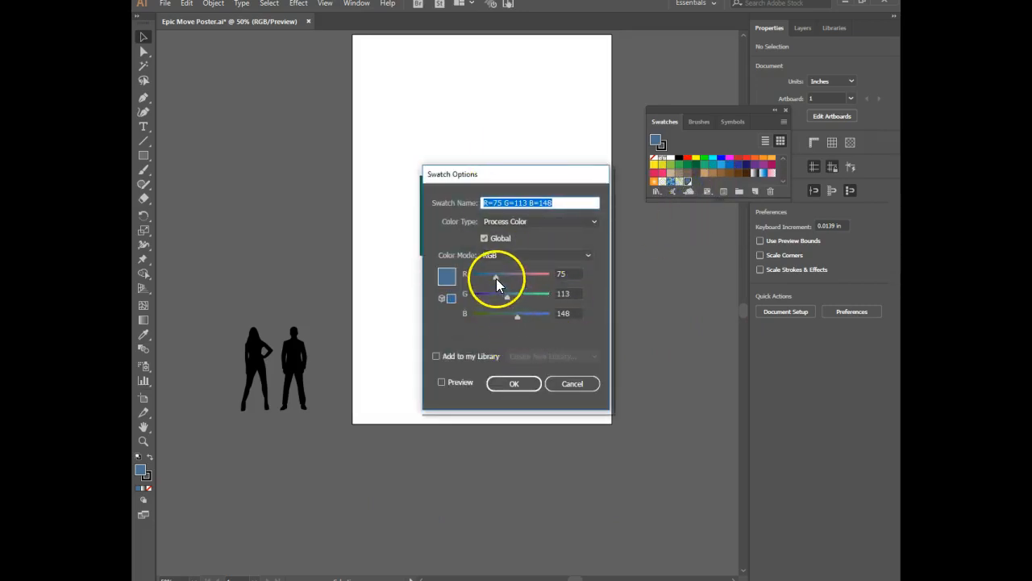
pyautogui.click(523, 254)
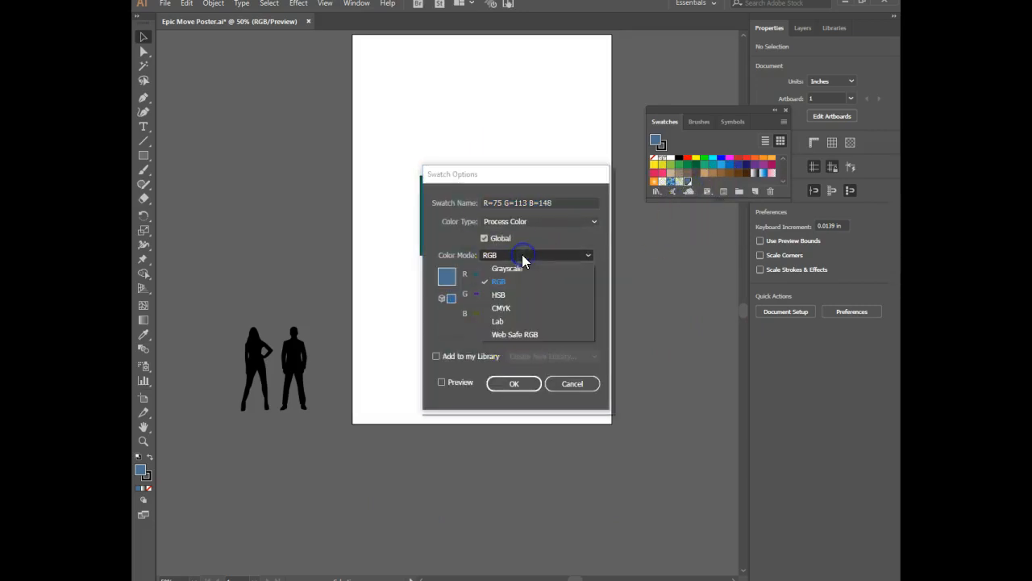
pyautogui.click(508, 295)
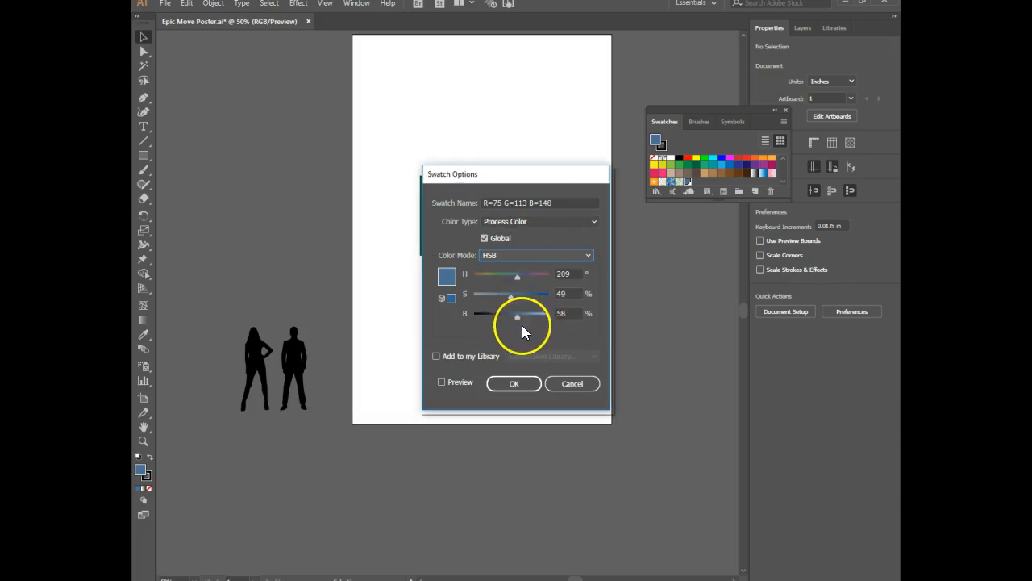
pyautogui.moveTo(517, 317); pyautogui.dragTo(535, 317)
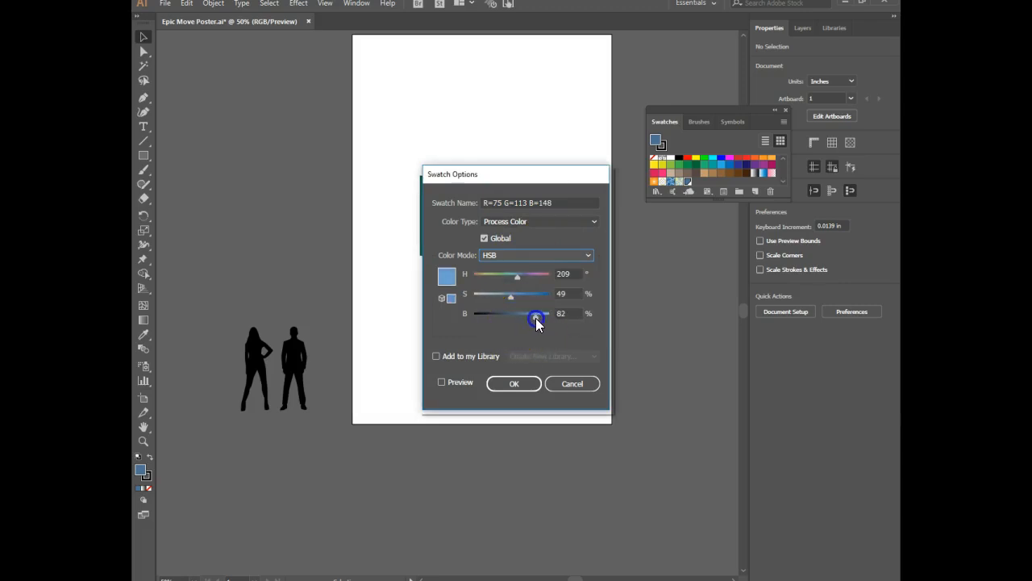
pyautogui.click(513, 385)
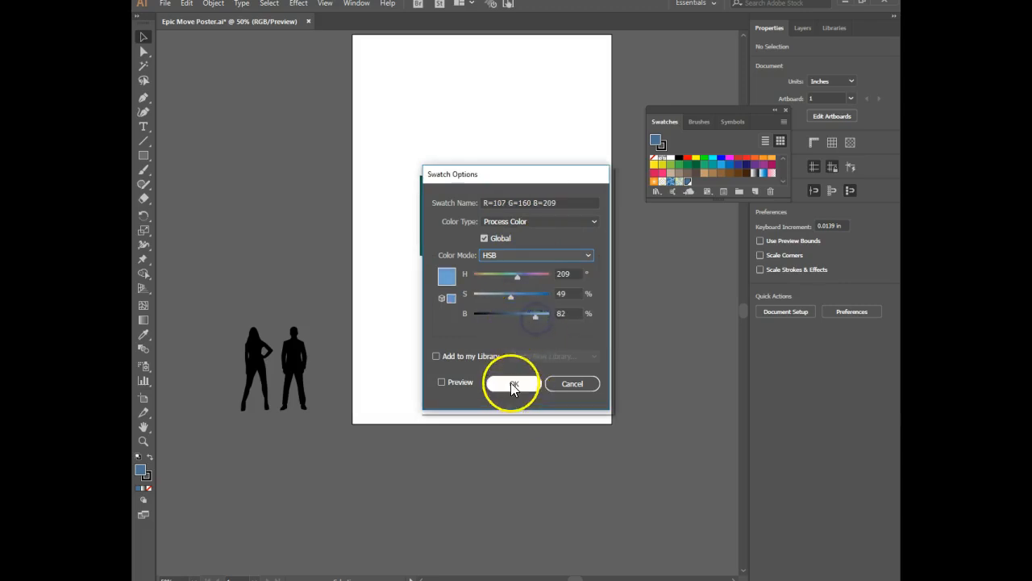
pyautogui.click(670, 285)
pyautogui.click(446, 200)
pyautogui.click(659, 295)
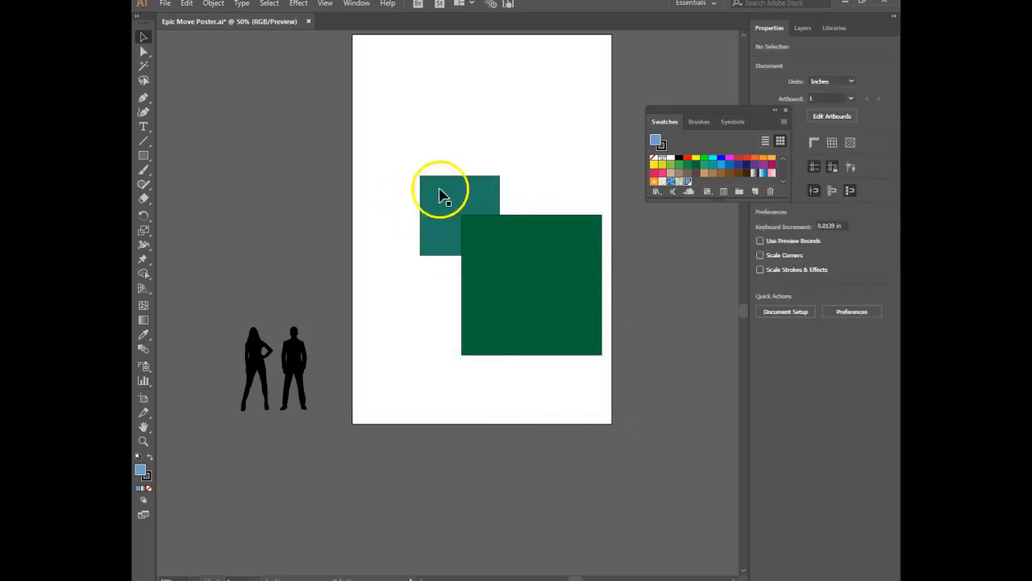
# - Duplicate the smaller pair of squares farther toward the upper left and scale the copies to about 2.39 in wide
pyautogui.moveTo(404, 210); pyautogui.dragTo(392, 176)
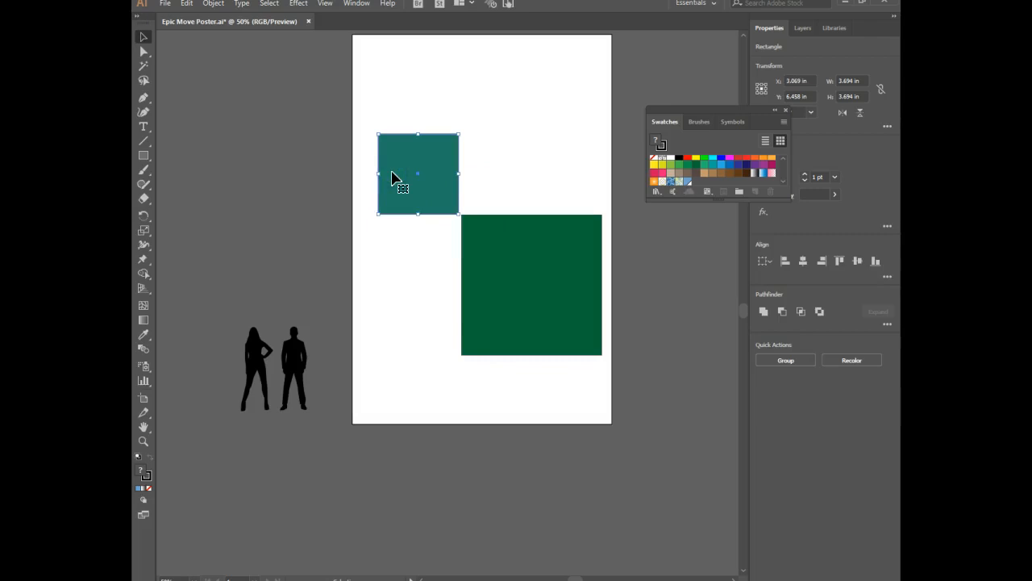
pyautogui.hotkey('ctrl', 'z')
pyautogui.moveTo(437, 209); pyautogui.dragTo(387, 173)
pyautogui.moveTo(458, 237); pyautogui.dragTo(408, 180)
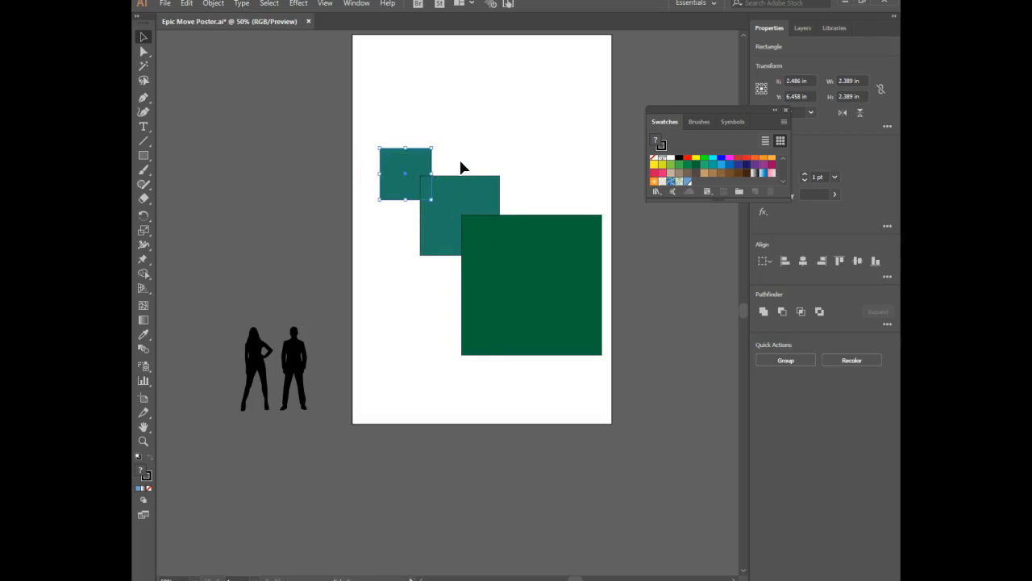
pyautogui.click(510, 145)
pyautogui.click(406, 171)
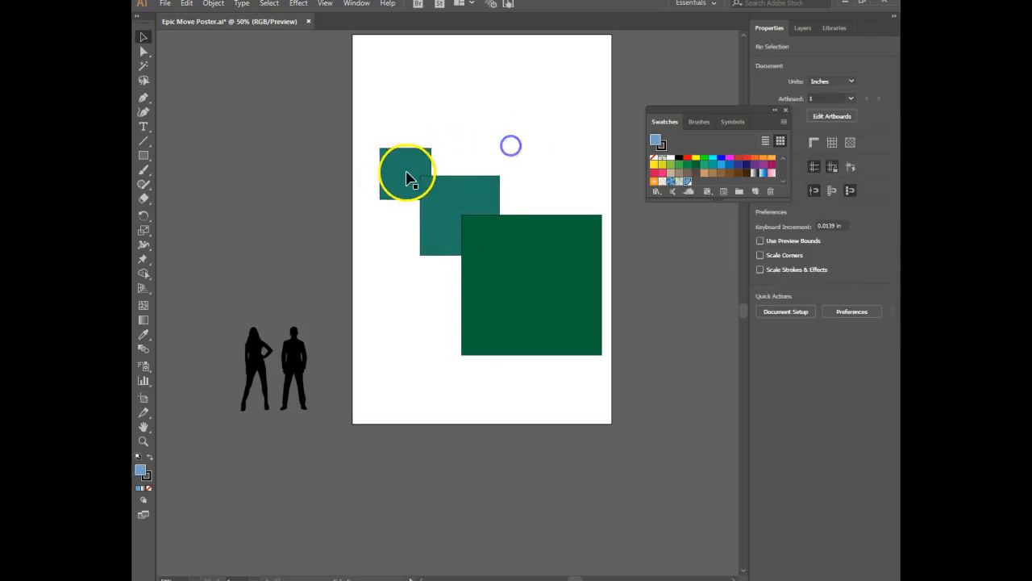
# - Set the opacity of the blue overlay on the smallest square to 80%
pyautogui.click(660, 167)
pyautogui.moveTo(722, 108); pyautogui.dragTo(659, 61)
pyautogui.click(803, 195)
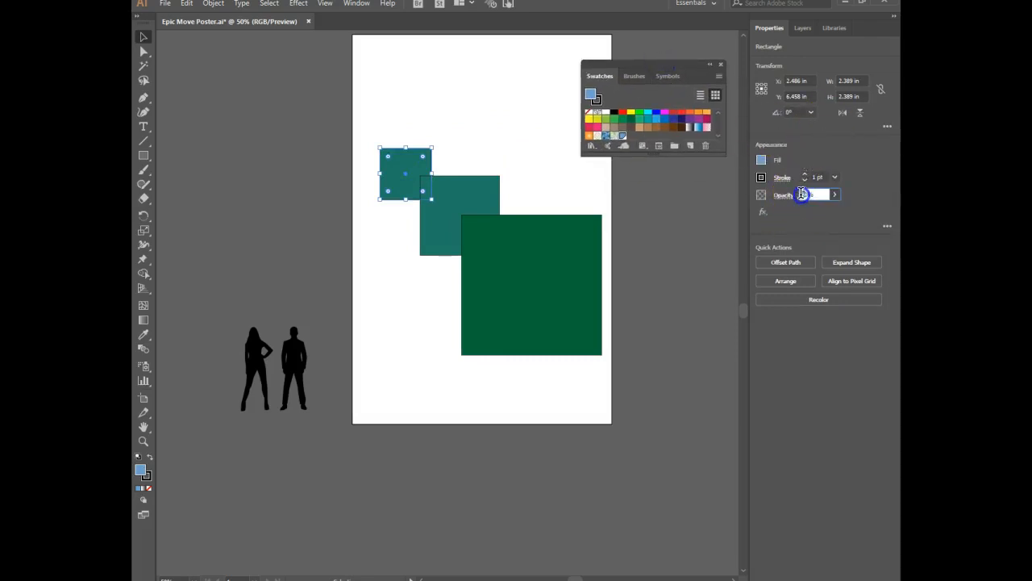
pyautogui.write('50')
pyautogui.press('Return')
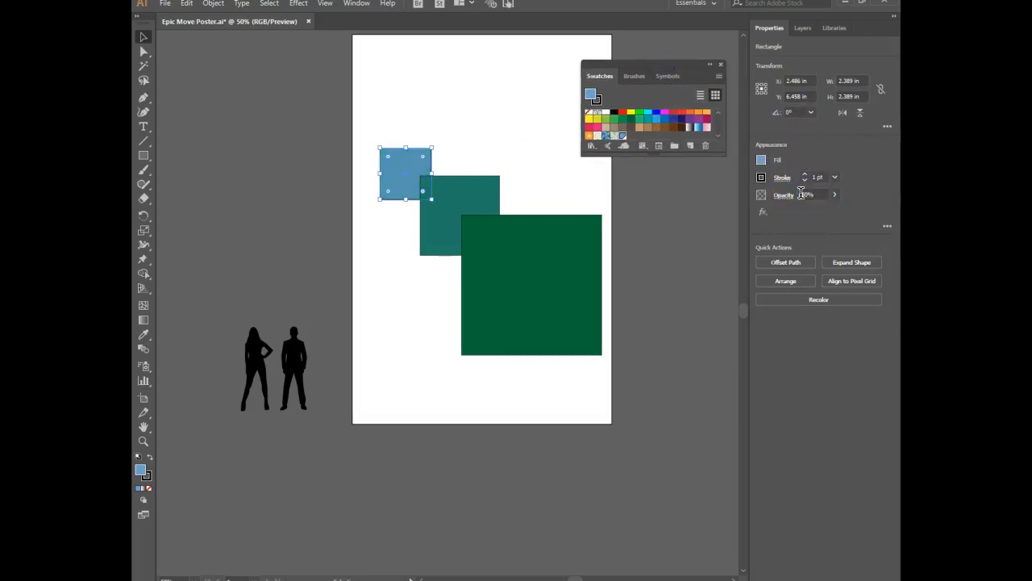
pyautogui.click(483, 103)
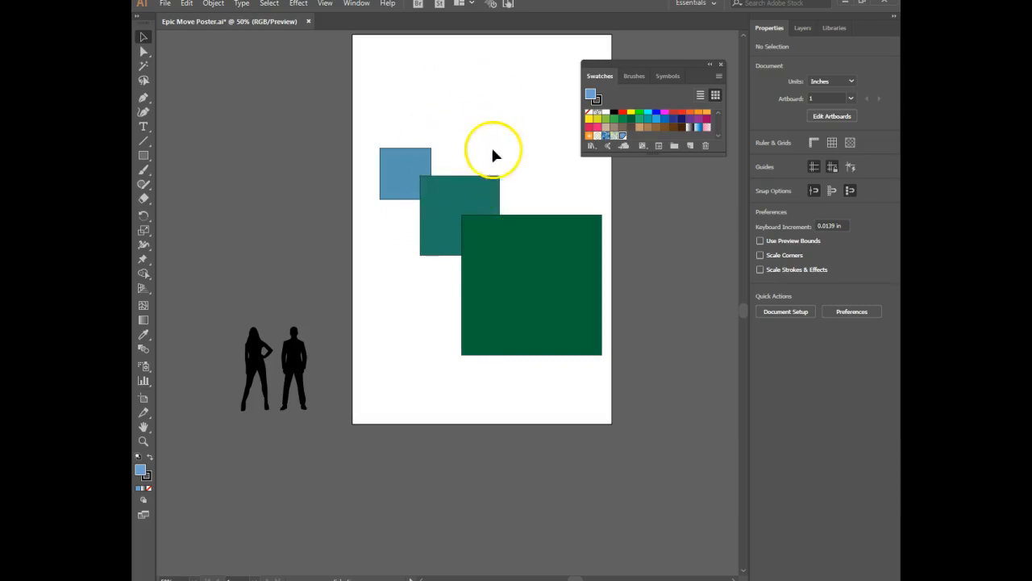
# - Slide the middle square's blue overlay downward to expose the green square beneath, and recolor that square a lighter, less saturated green
pyautogui.rightClick(441, 207)
pyautogui.moveTo(441, 207); pyautogui.dragTo(442, 225)
pyautogui.click(524, 122)
pyautogui.click(458, 186)
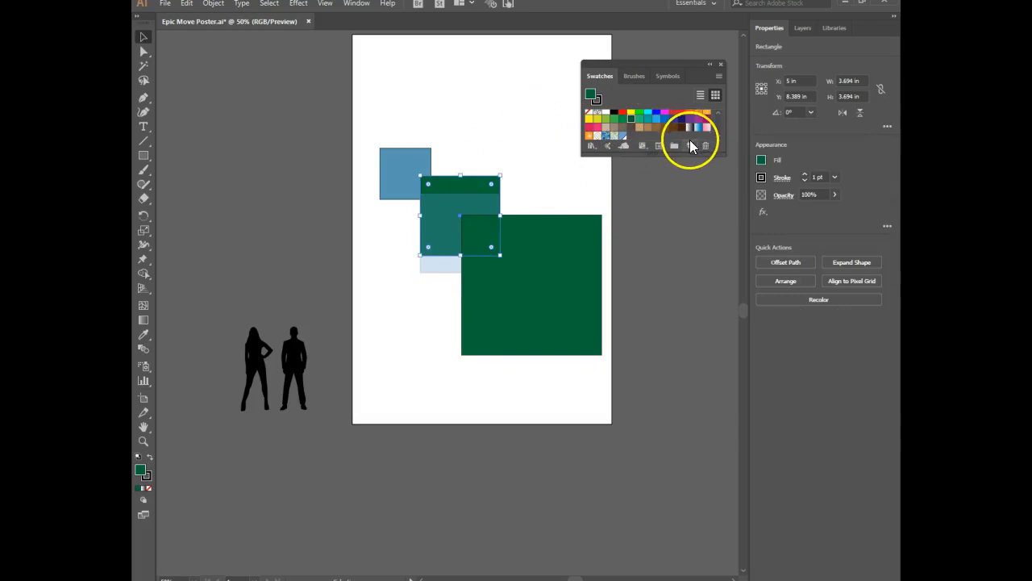
pyautogui.doubleClick(591, 93)
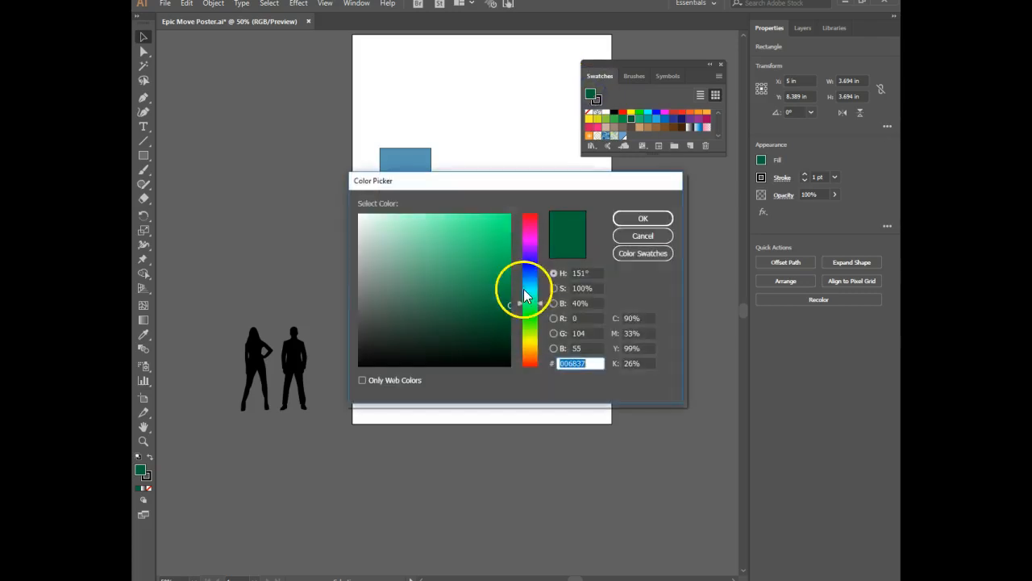
pyautogui.moveTo(511, 304); pyautogui.dragTo(474, 286)
pyautogui.click(642, 219)
pyautogui.click(540, 105)
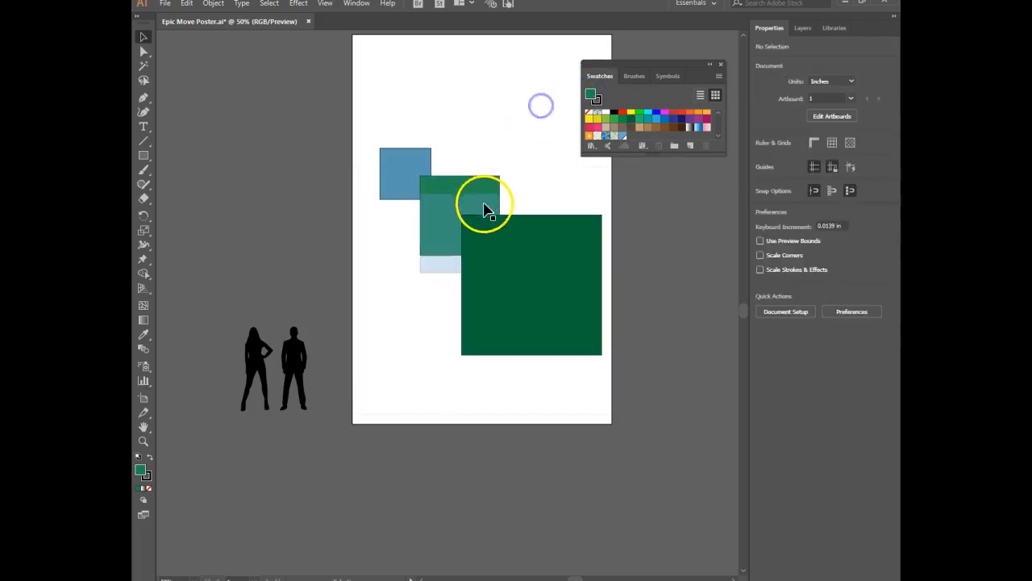
# - Move the middle square's blue overlay back up so it exactly covers the lightened green square
pyautogui.click(449, 212)
pyautogui.moveTo(449, 212); pyautogui.dragTo(449, 197)
pyautogui.click(503, 108)
# - Shift the smallest square's blue overlay down and lighten the green square beneath to about 61% saturation and 60% brightness
pyautogui.click(390, 172)
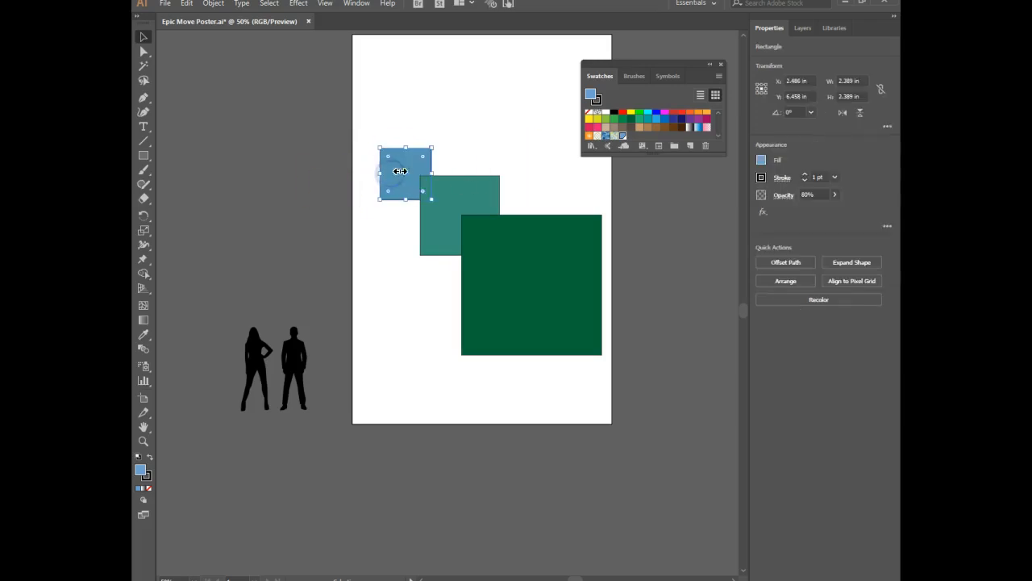
pyautogui.click(445, 100)
pyautogui.click(408, 175)
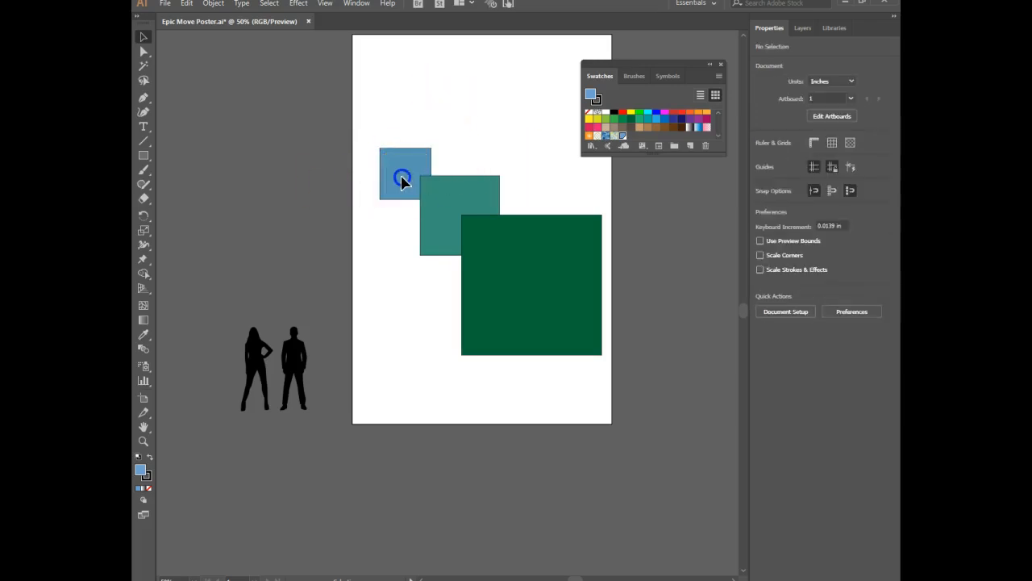
pyautogui.moveTo(418, 150); pyautogui.dragTo(419, 161)
pyautogui.click(415, 153)
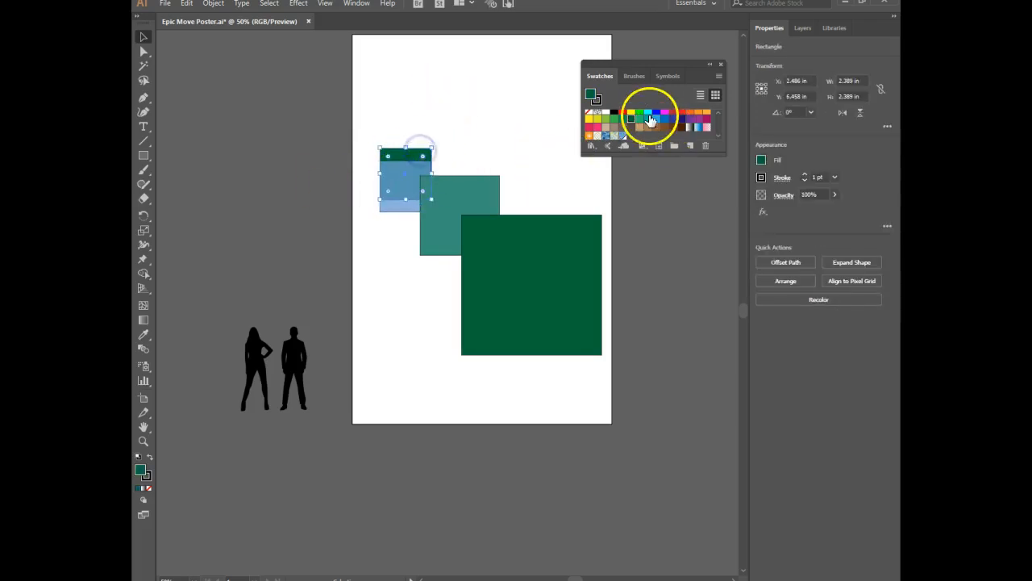
pyautogui.doubleClick(590, 94)
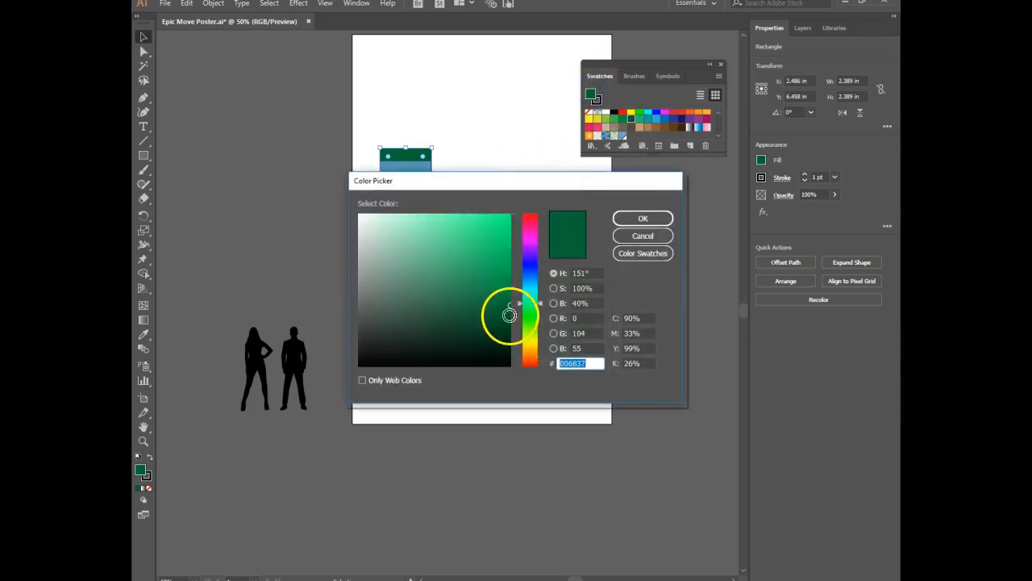
pyautogui.moveTo(505, 305); pyautogui.dragTo(455, 268)
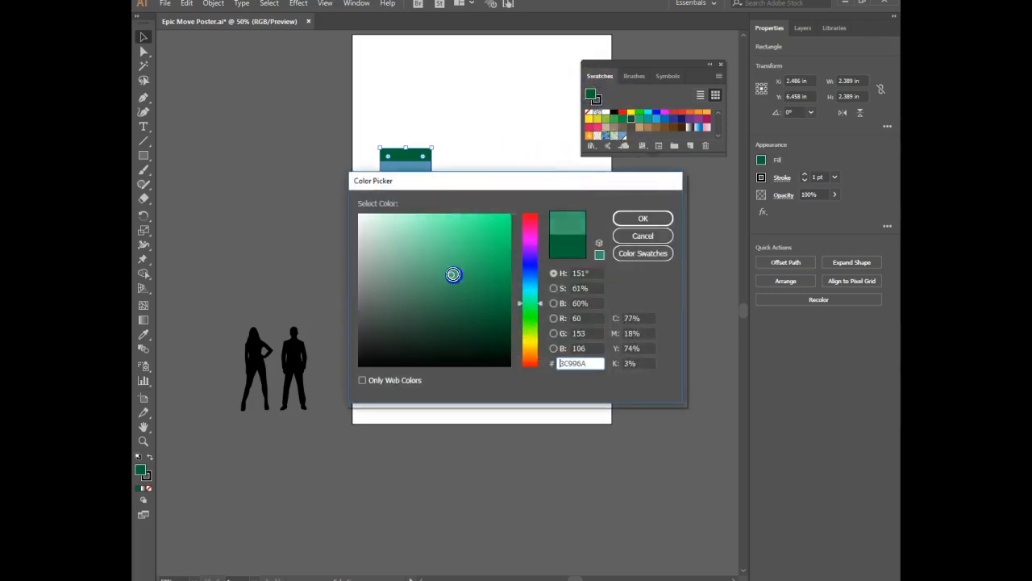
pyautogui.click(640, 218)
pyautogui.click(527, 108)
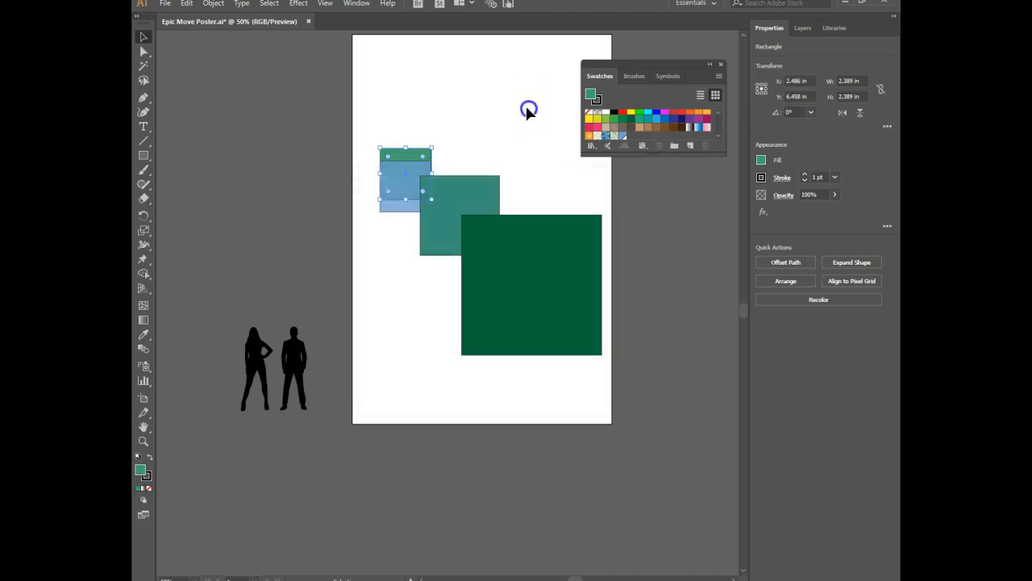
# - Realign the blue overlay exactly over the smallest green square and deselect it
pyautogui.click(403, 180)
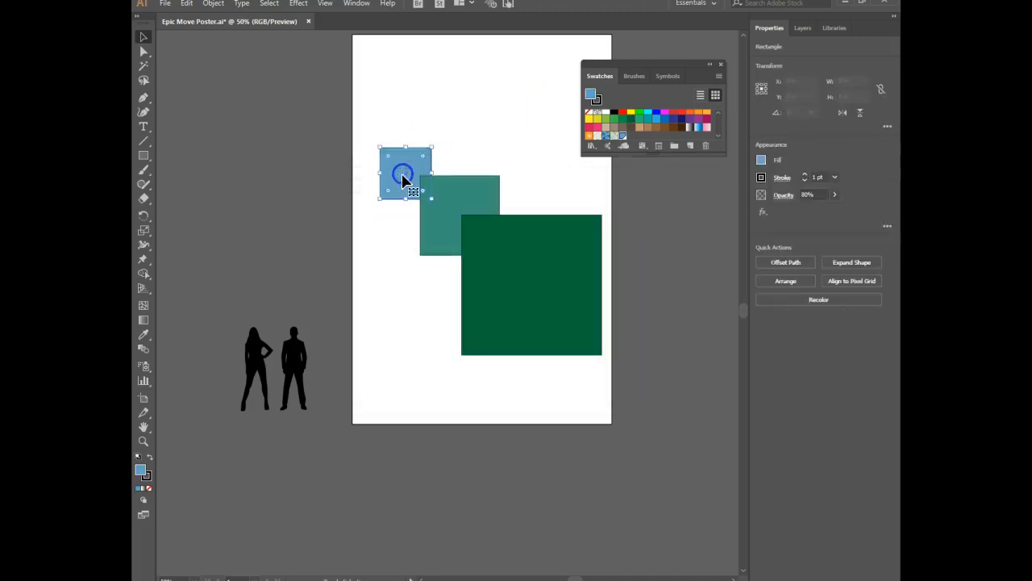
pyautogui.click(428, 134)
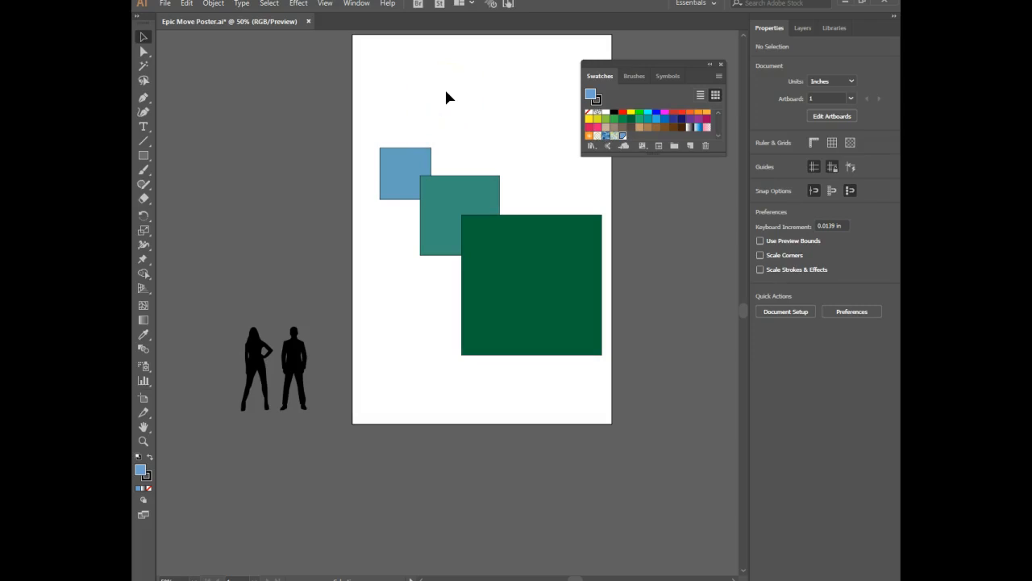
pyautogui.click(409, 95)
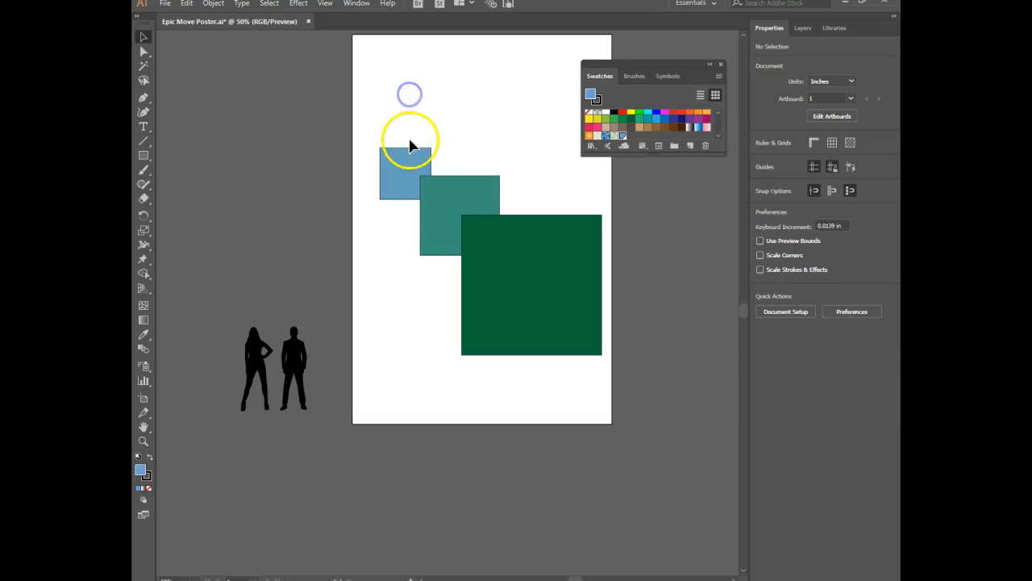
# - Draw a blue rectangle about 11.94 by 17.94 in covering the artboard and send it behind all the squares
pyautogui.click(146, 156)
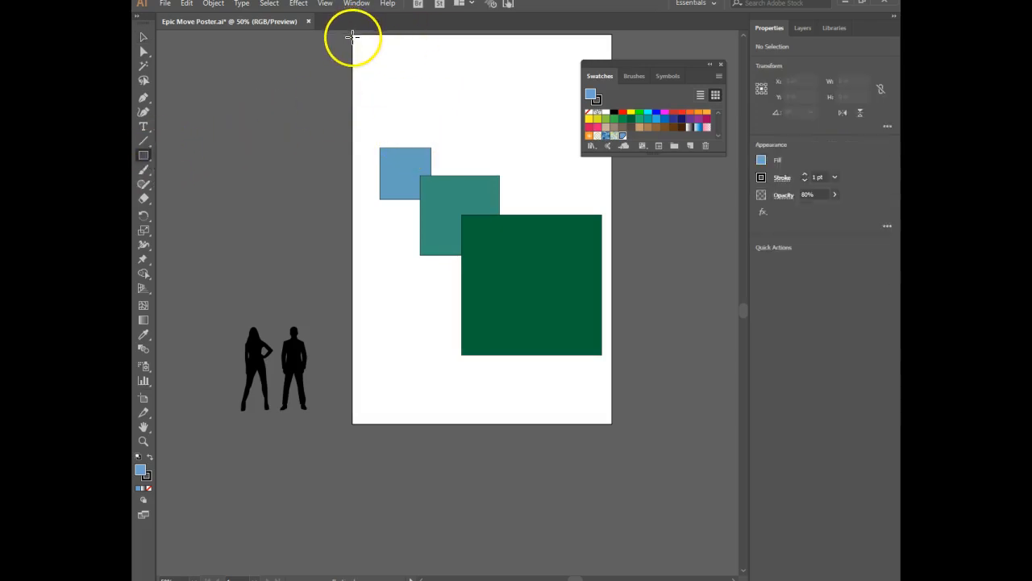
pyautogui.moveTo(353, 34); pyautogui.dragTo(612, 422)
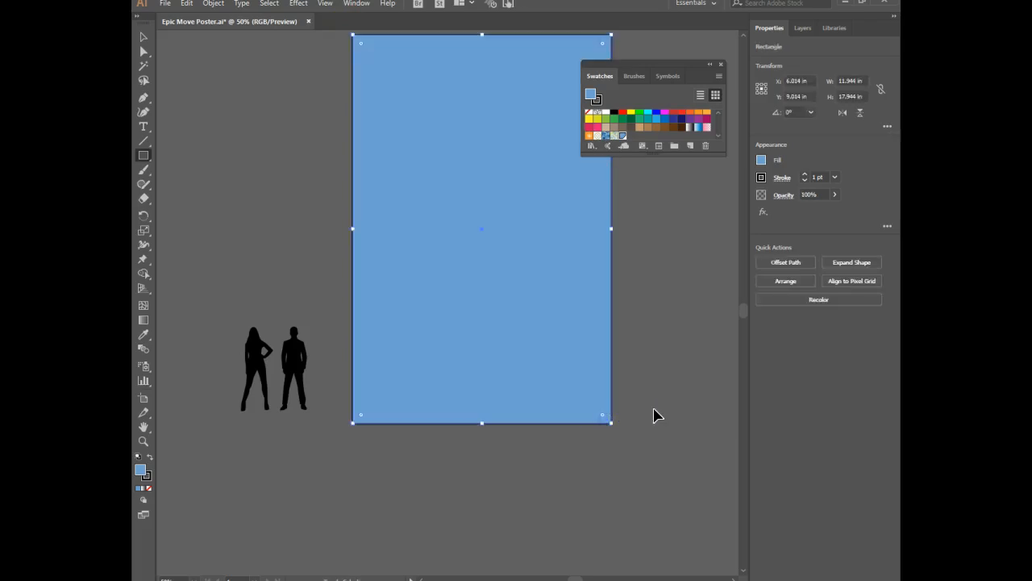
pyautogui.hotkey('ctrl', 'shift', '[')
pyautogui.click(144, 36)
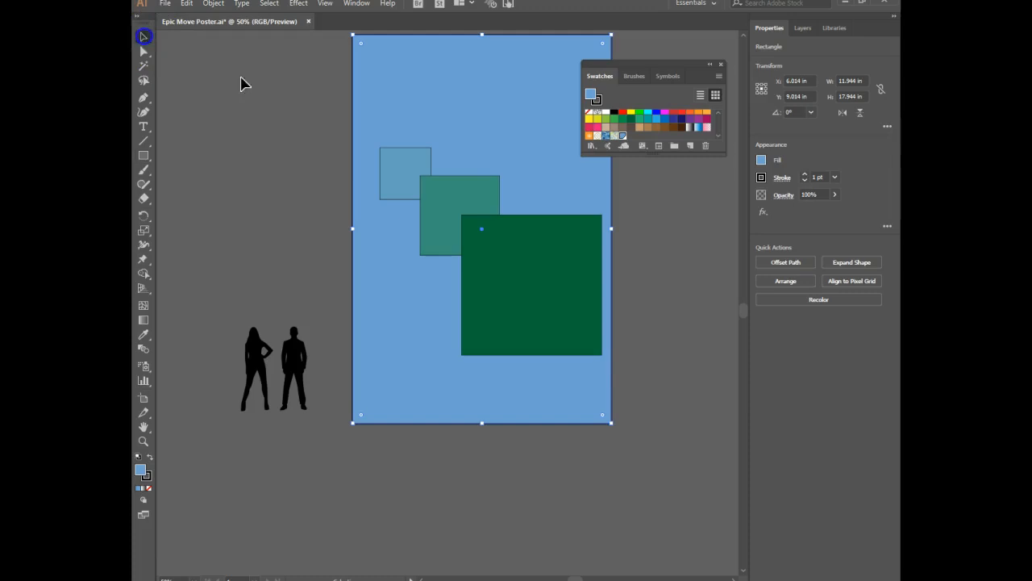
pyautogui.click(266, 78)
pyautogui.click(177, 156)
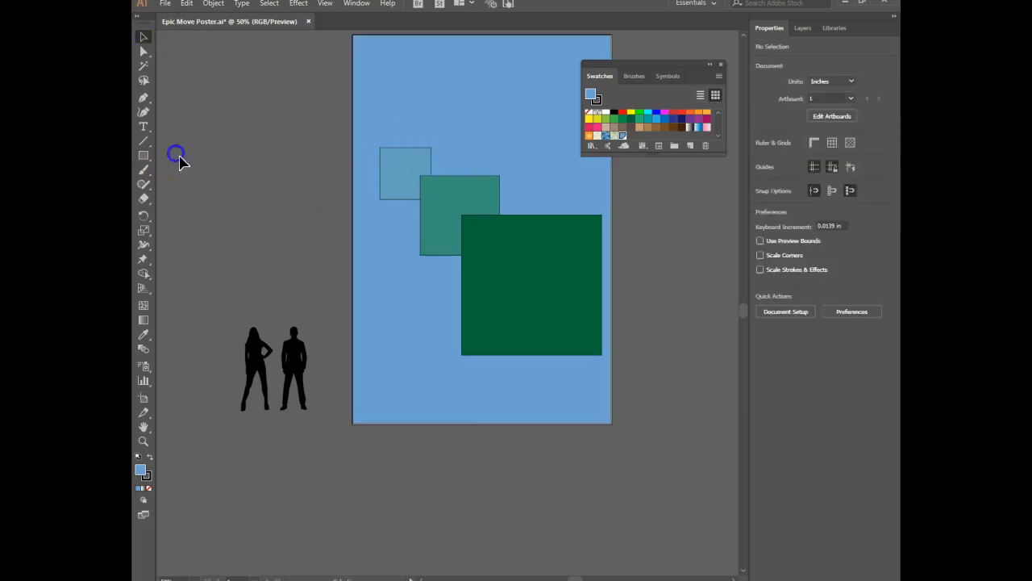
# - Fill the background rectangle with a linear gradient running vertically from white near the bottom edge to black near the top
pyautogui.doubleClick(144, 320)
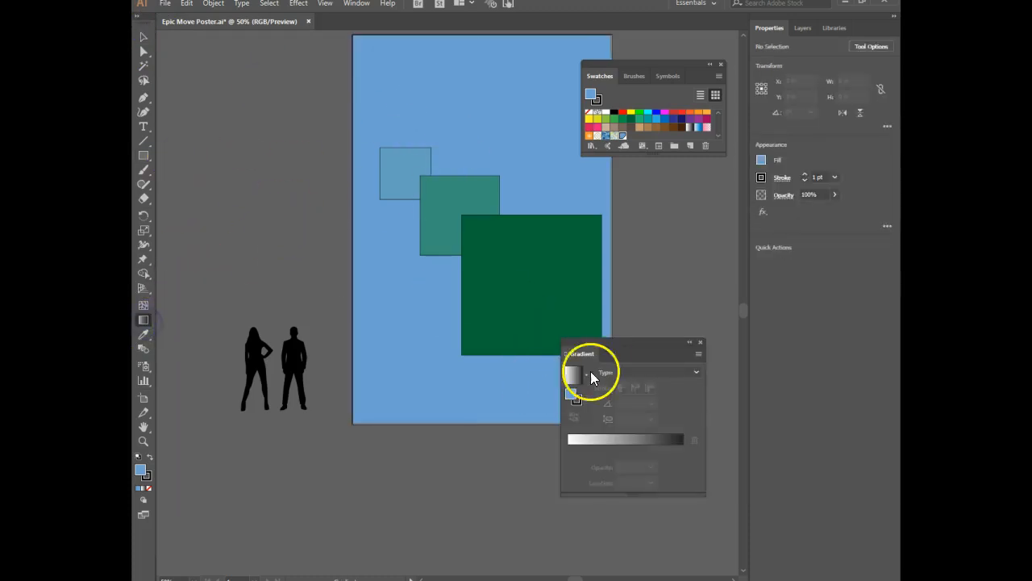
pyautogui.click(682, 372)
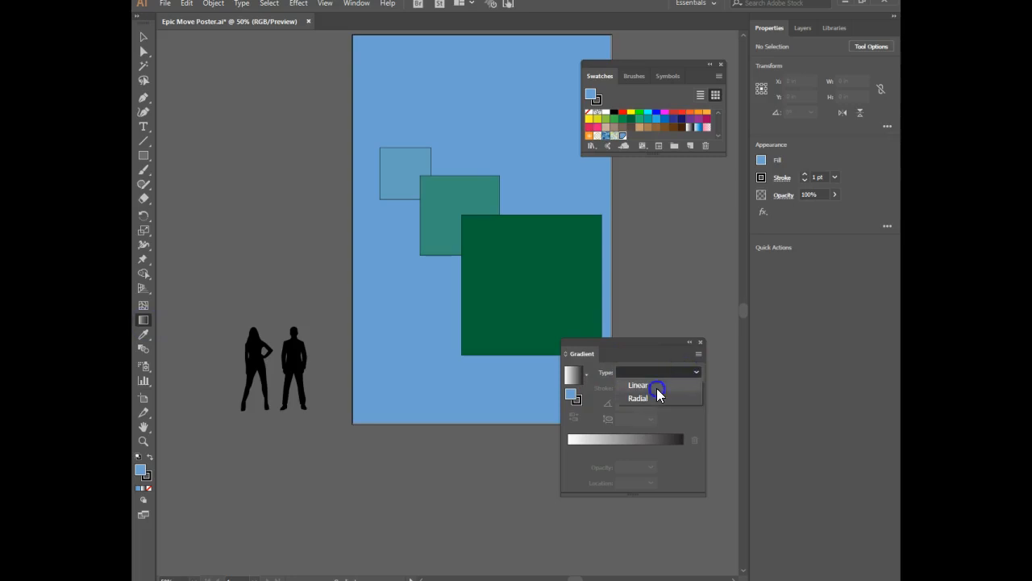
pyautogui.click(657, 386)
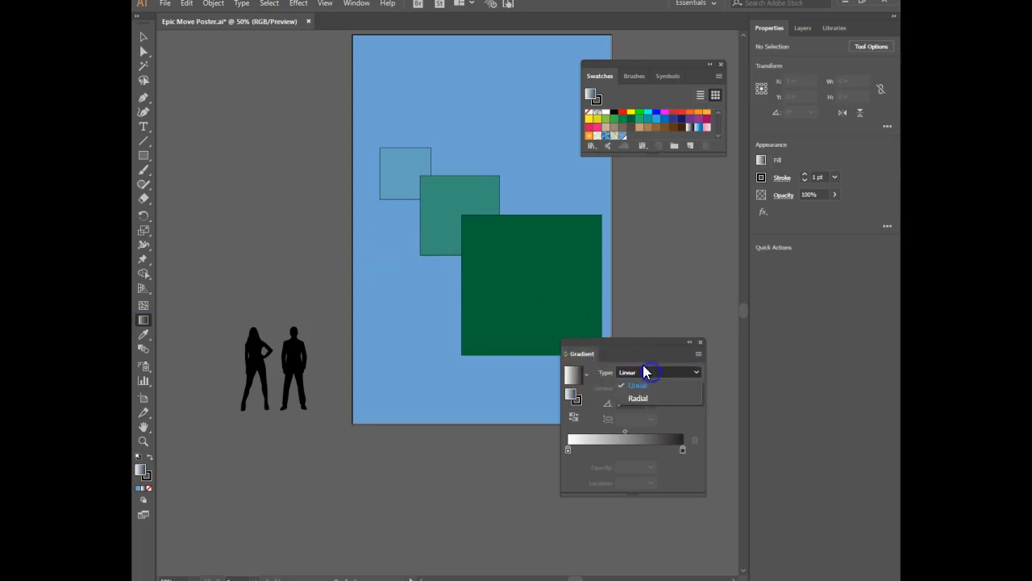
pyautogui.click(415, 64)
pyautogui.click(450, 137)
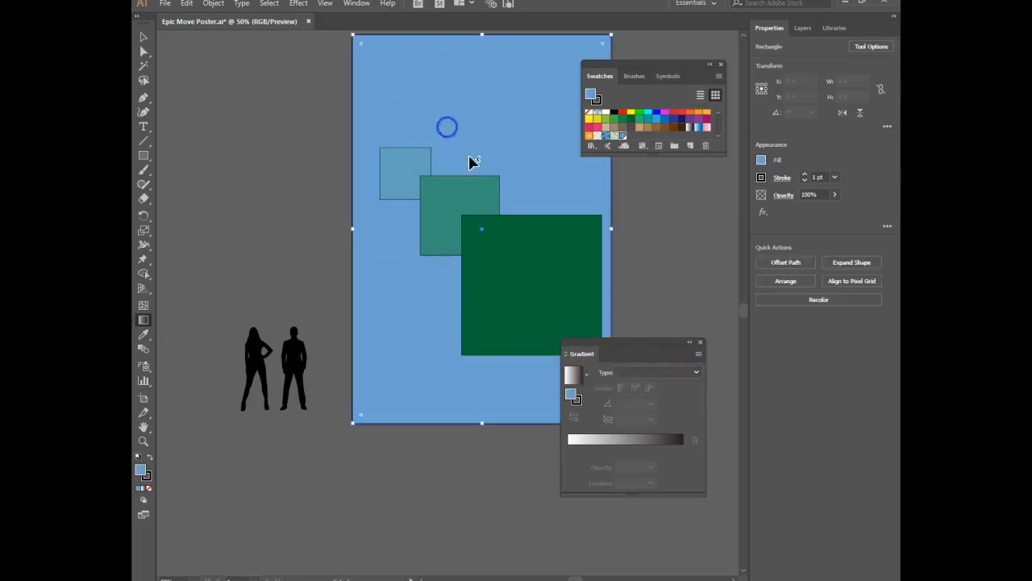
pyautogui.click(652, 373)
pyautogui.click(646, 390)
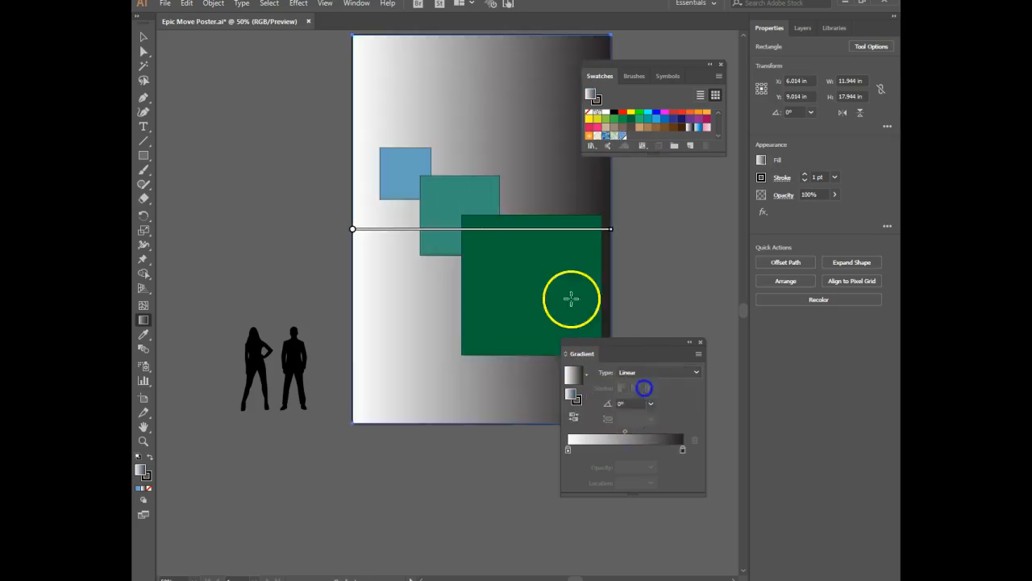
pyautogui.moveTo(459, 403); pyautogui.dragTo(460, 50)
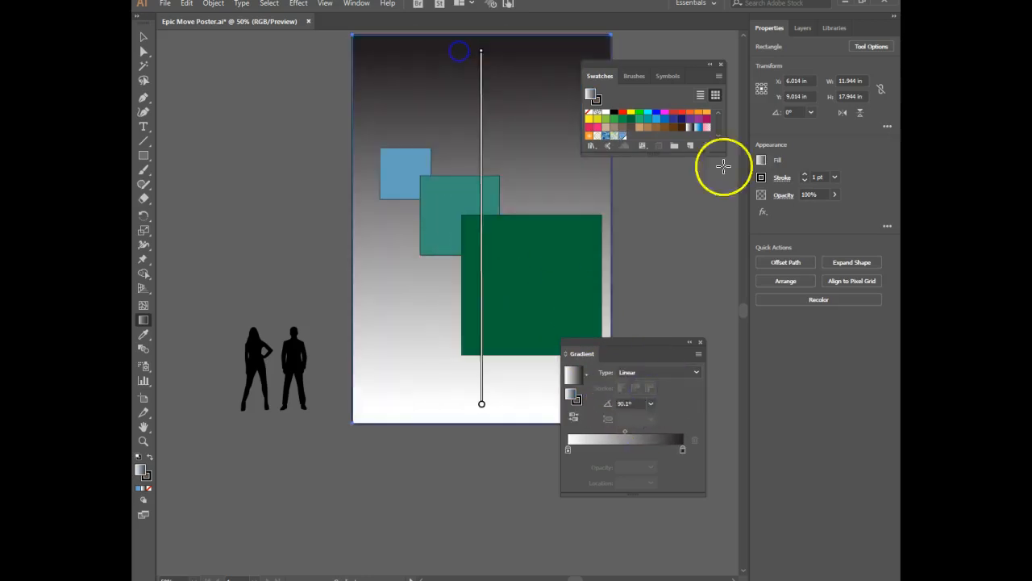
# - Change the background gradient's white stop to the custom light blue global swatch
pyautogui.doubleClick(568, 450)
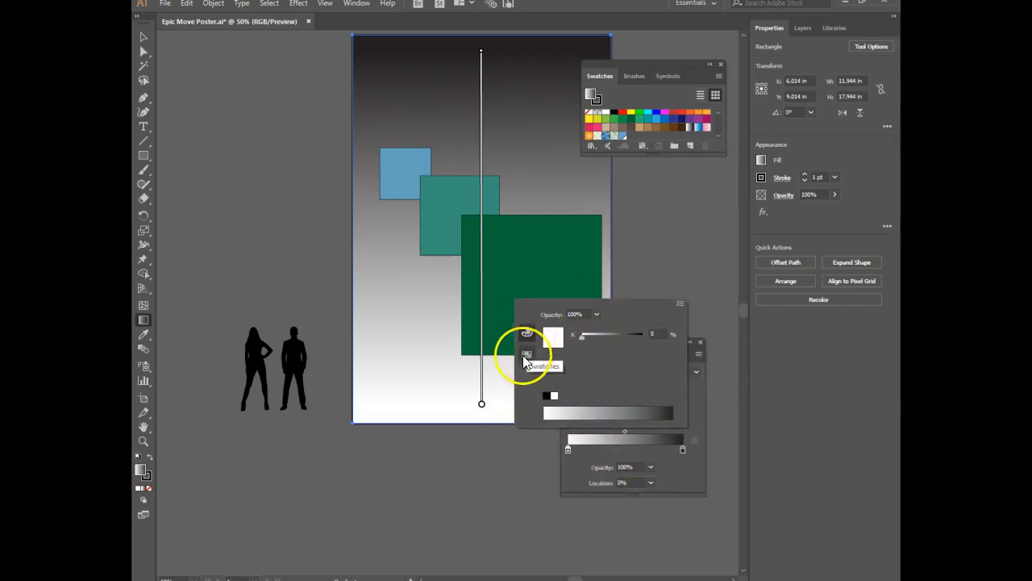
pyautogui.click(526, 354)
pyautogui.click(595, 335)
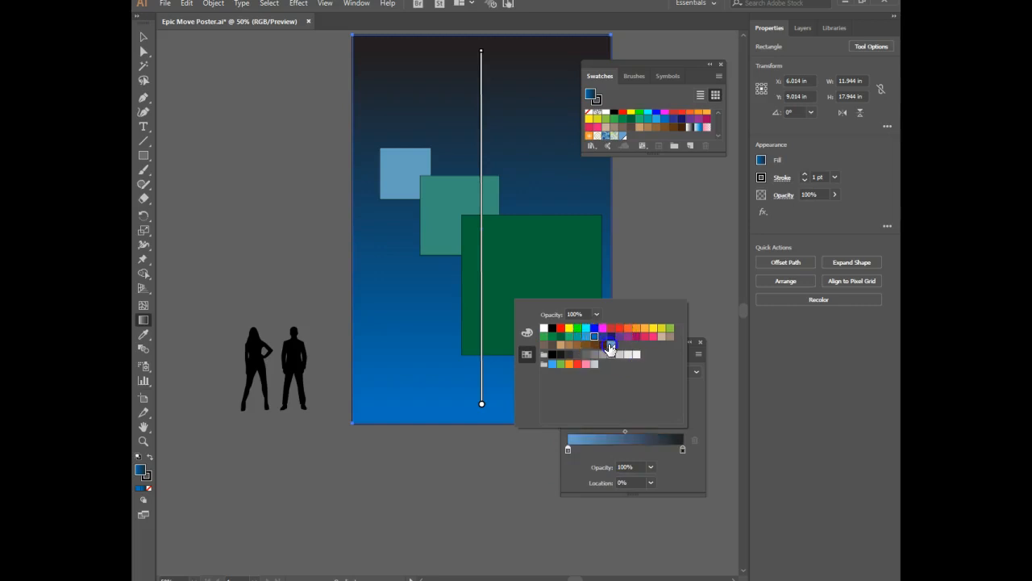
pyautogui.click(610, 345)
pyautogui.click(671, 455)
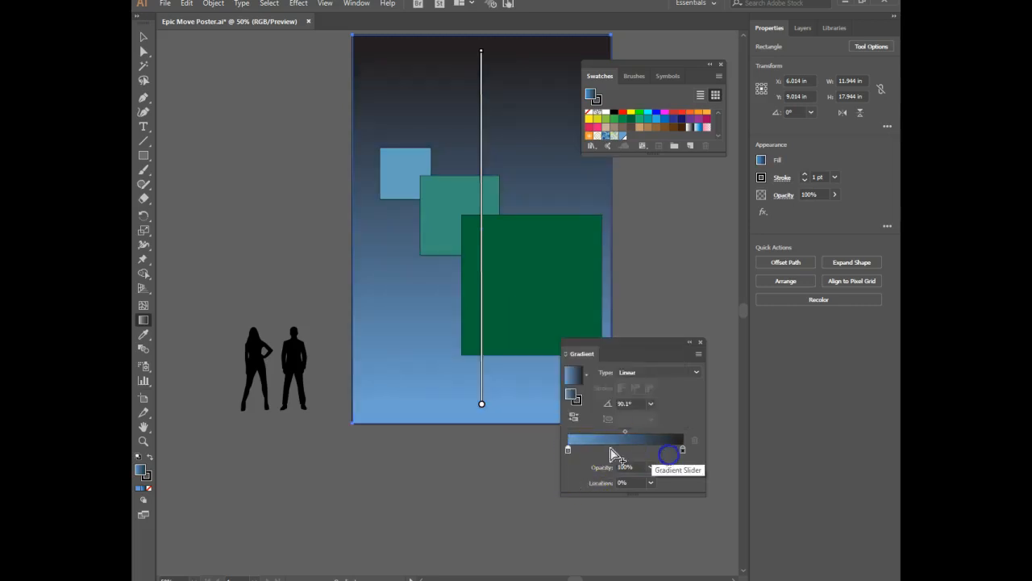
# - Rearrange the gradient stops so blue fills the poster's top and black the bottom, with the blue stop at 67.95%
pyautogui.moveTo(572, 450)
pyautogui.mouseDown()
pyautogui.moveTo(653, 454)
pyautogui.moveTo(556, 459)
pyautogui.mouseUp()
pyautogui.moveTo(658, 450)
pyautogui.mouseDown()
pyautogui.moveTo(692, 450)
pyautogui.moveTo(615, 448)
pyautogui.moveTo(642, 450)
pyautogui.mouseUp()
pyautogui.moveTo(572, 456); pyautogui.dragTo(644, 458)
pyautogui.click(629, 450)
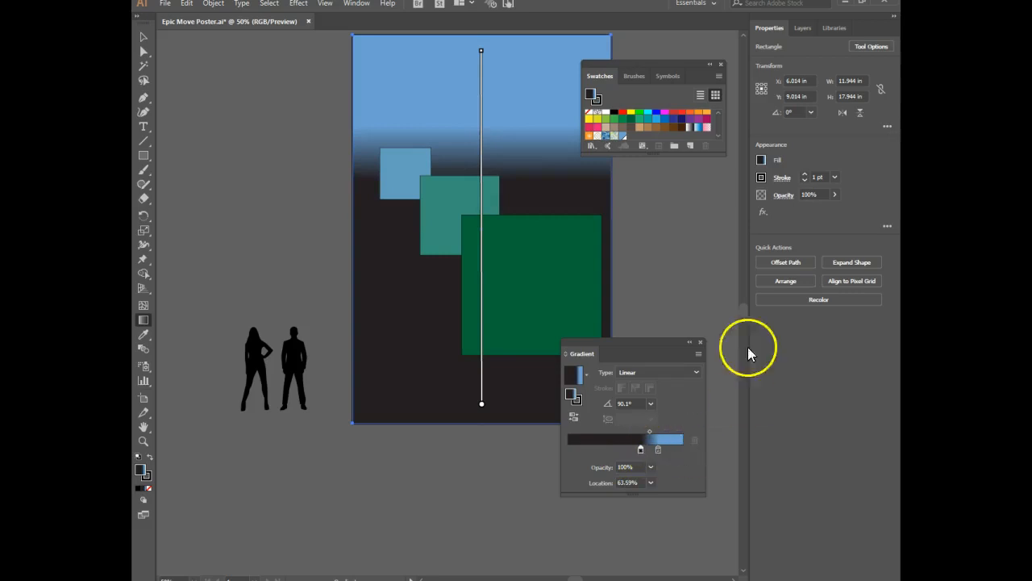
pyautogui.press('ctrl')
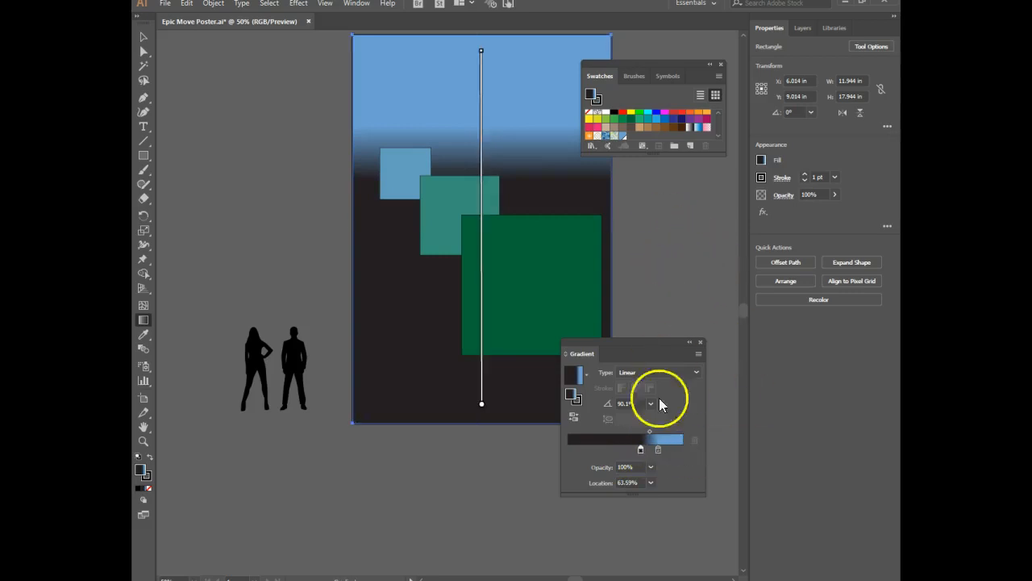
pyautogui.moveTo(641, 449)
pyautogui.mouseDown()
pyautogui.moveTo(657, 452)
pyautogui.moveTo(649, 458)
pyautogui.mouseUp()
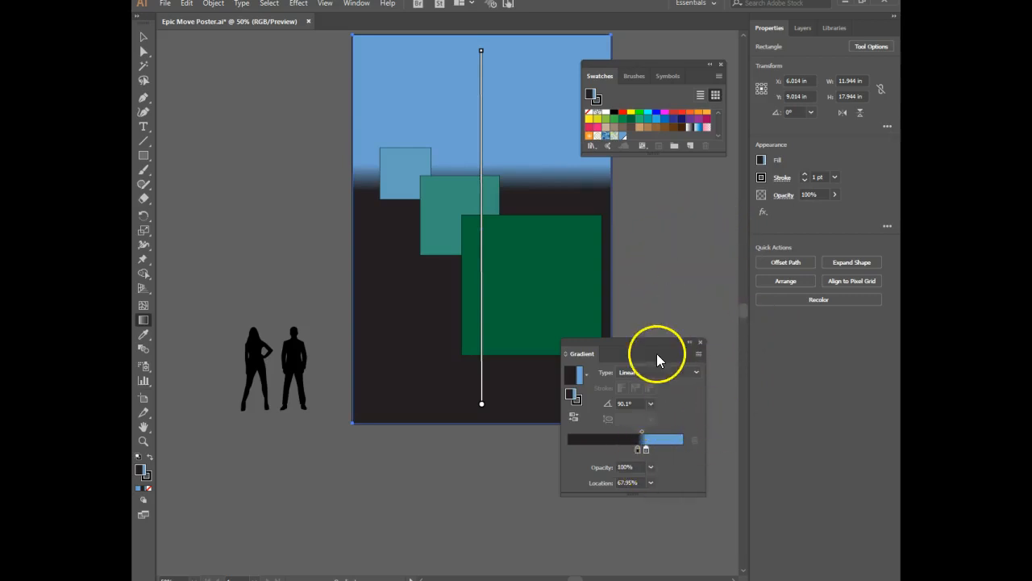
# - Replace the gradient's black stop with the dark green swatch and widen the blend, placing the blue stop at 79.74%
pyautogui.moveTo(623, 127); pyautogui.dragTo(663, 492)
pyautogui.click(628, 449)
pyautogui.moveTo(629, 449); pyautogui.dragTo(660, 450)
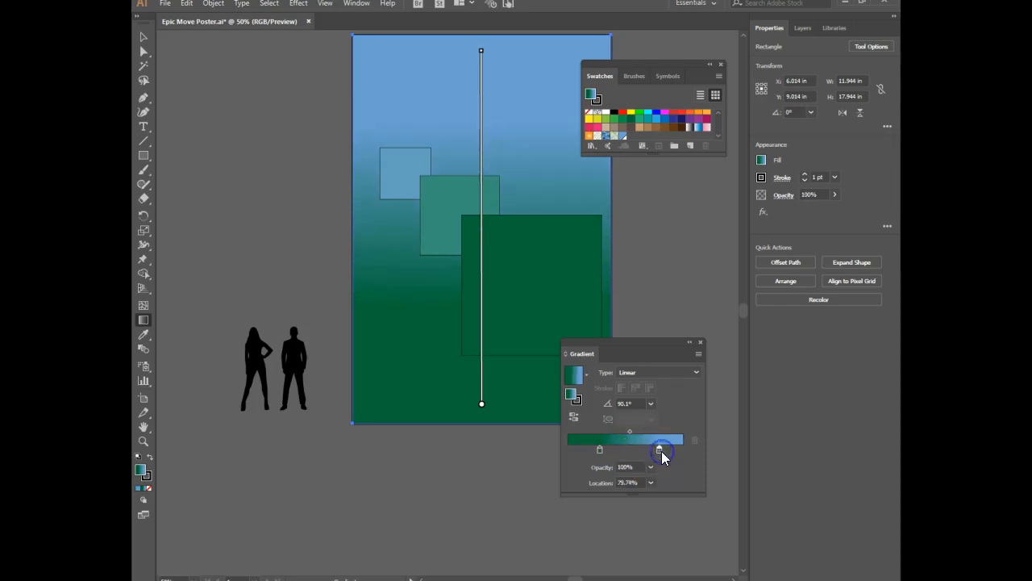
# - Deselect the background, return to the Selection tool and hide the document's swatches
pyautogui.keyDown('ctrl'); pyautogui.click(258, 90); pyautogui.keyUp('ctrl')
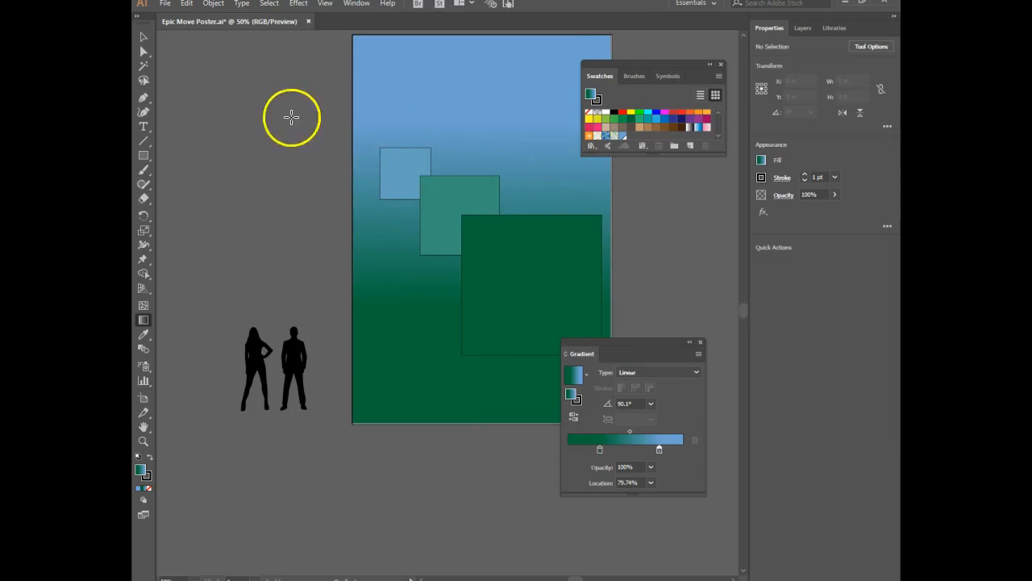
pyautogui.press('v')
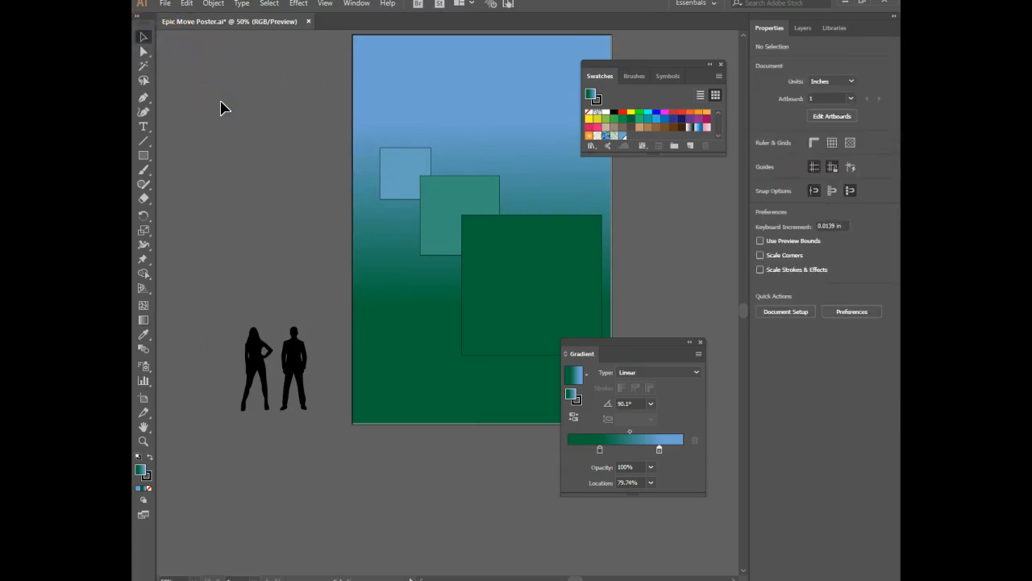
pyautogui.click(721, 62)
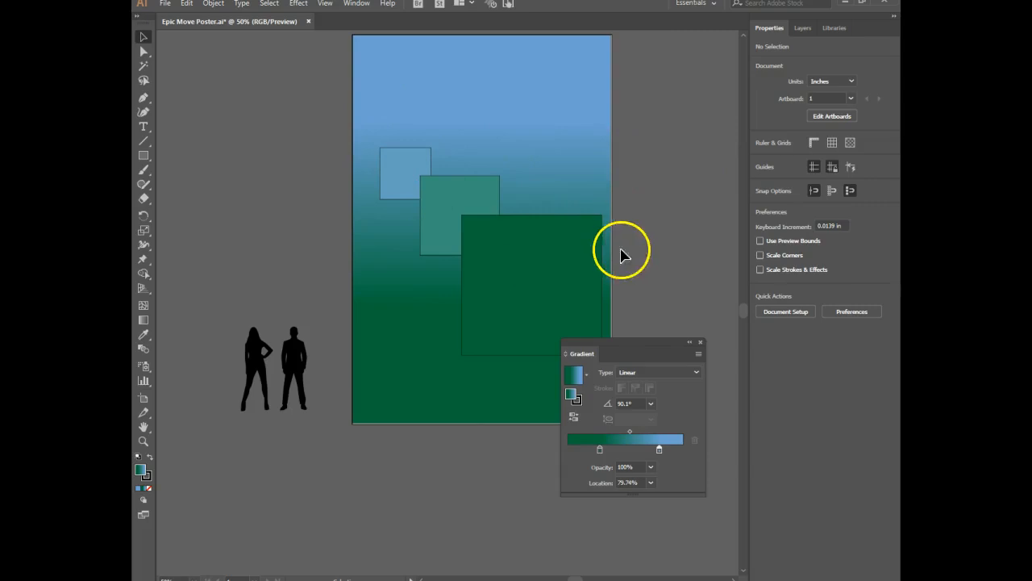
# - Close the gradient settings and lock the poster's gradient background rectangle
pyautogui.click(655, 186)
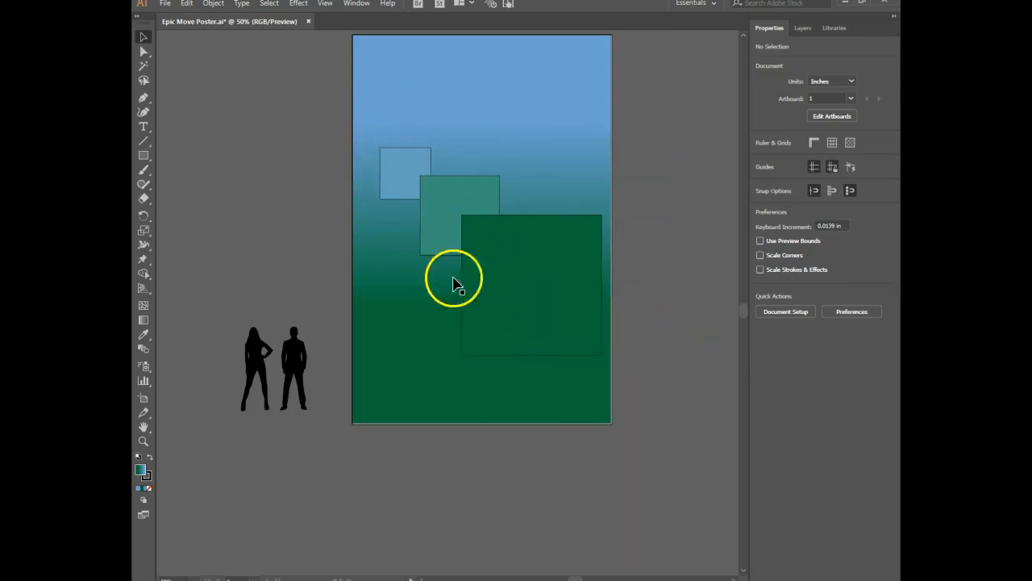
pyautogui.click(692, 173)
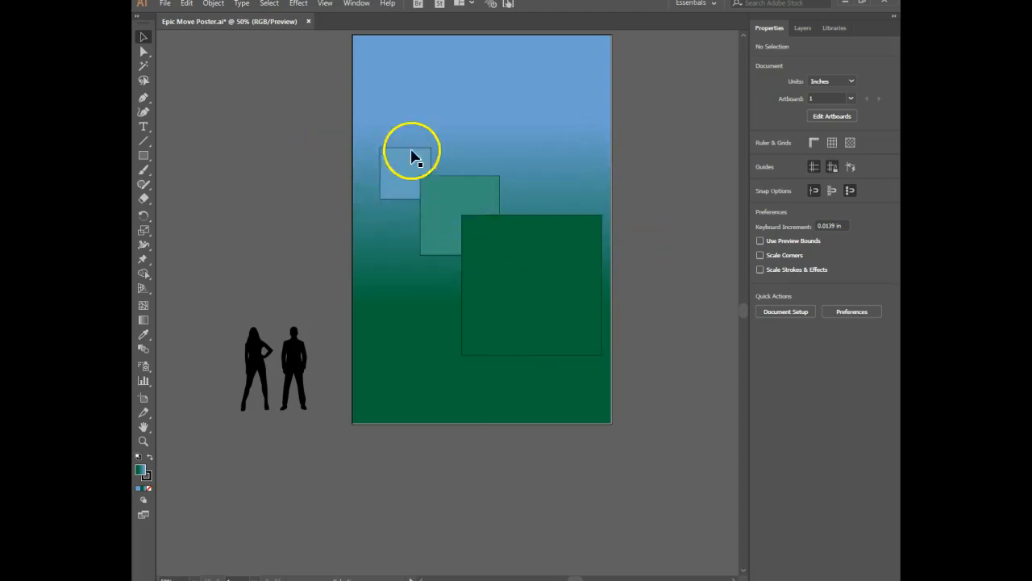
pyautogui.click(664, 200)
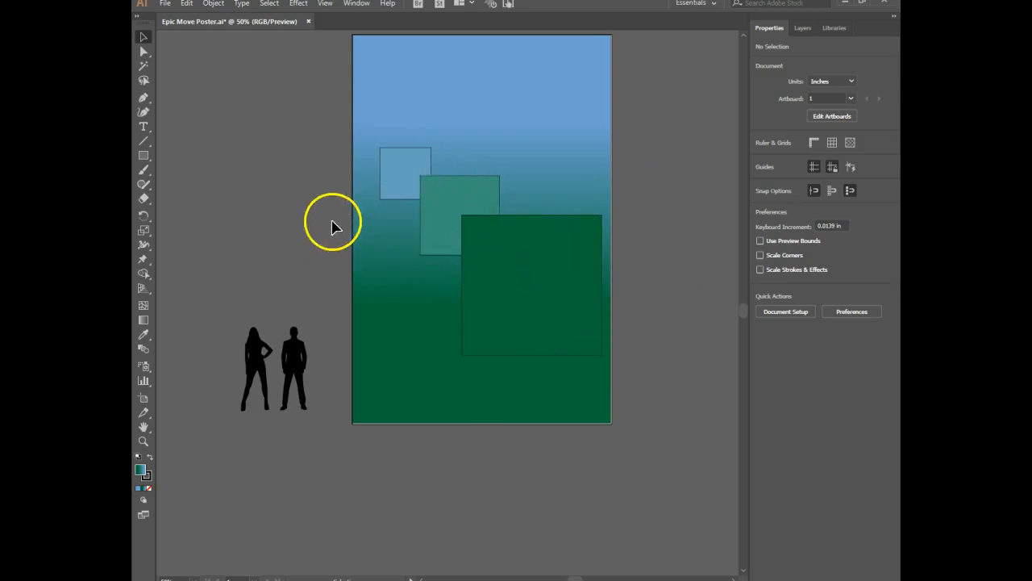
pyautogui.click(396, 242)
pyautogui.click(215, 5)
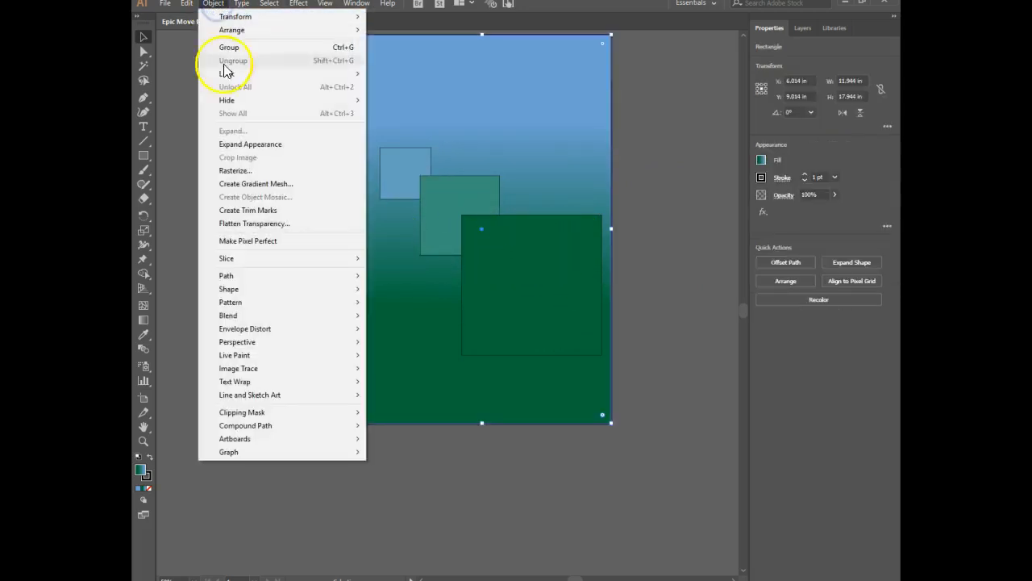
pyautogui.moveTo(316, 75)
pyautogui.click(406, 70)
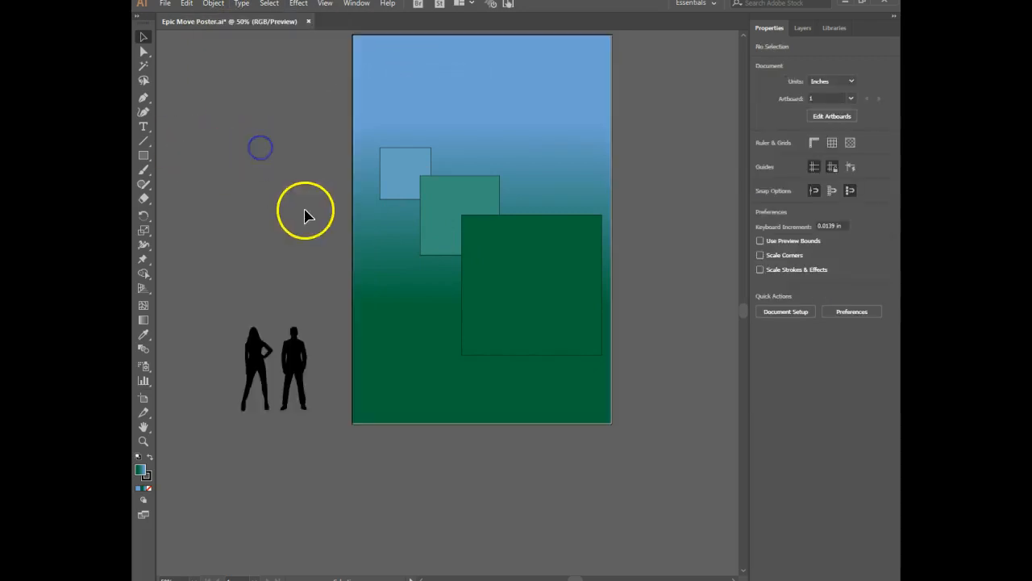
# - Apply a 7.2-pixel Gaussian Blur to the middle square together with its blue overlay, and deselect it
pyautogui.moveTo(432, 259); pyautogui.dragTo(457, 220)
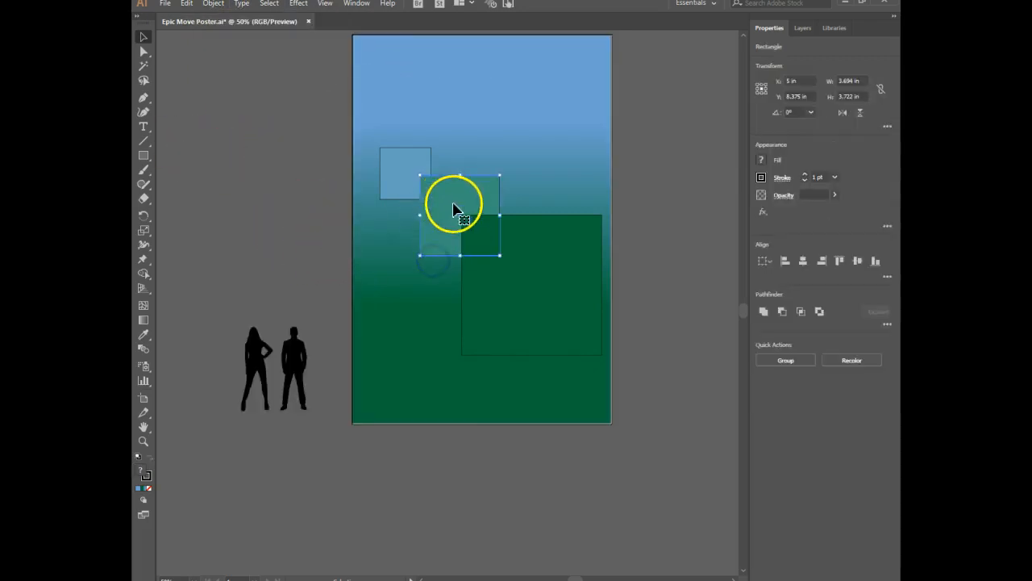
pyautogui.click(300, 5)
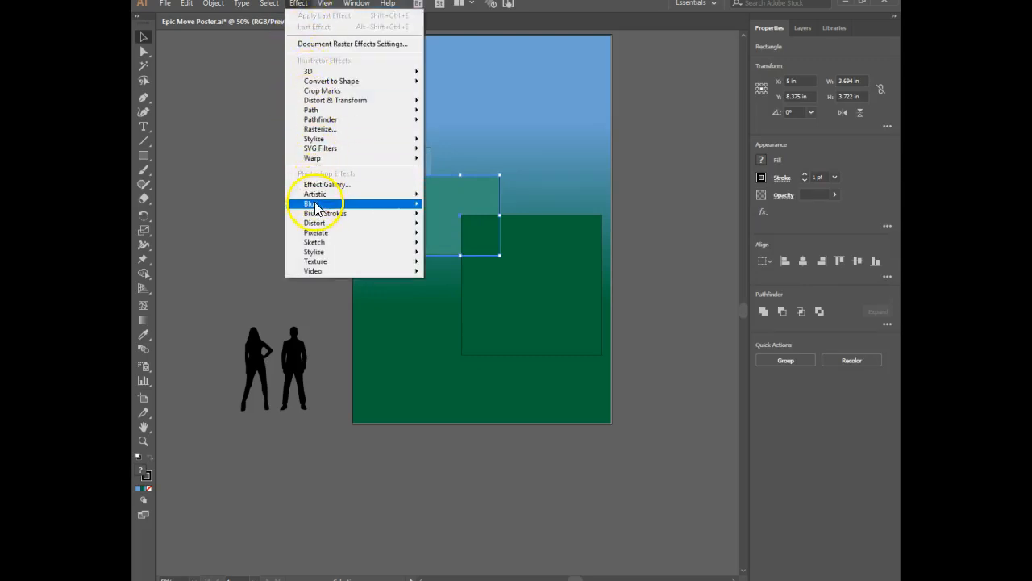
pyautogui.moveTo(316, 208)
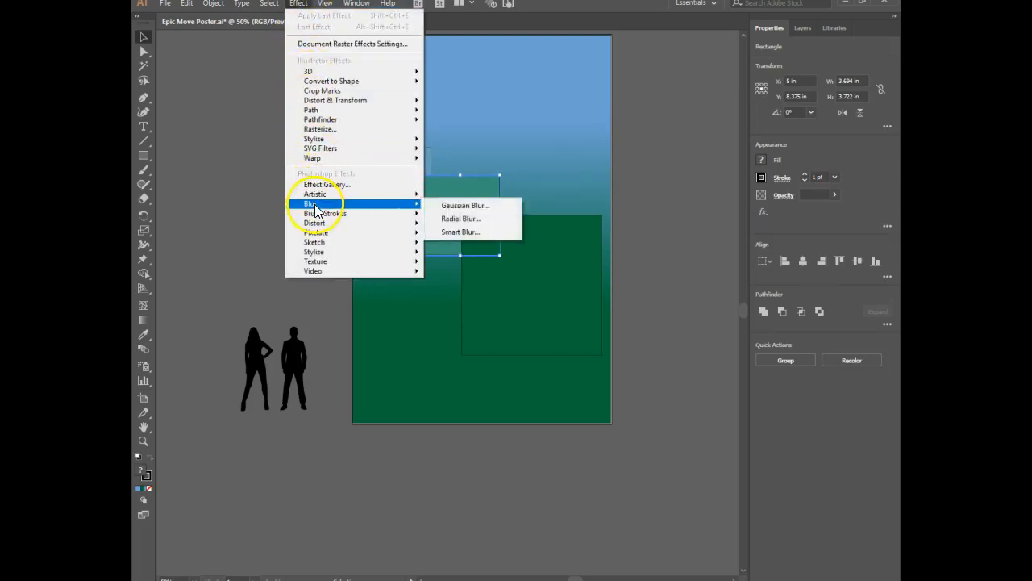
pyautogui.click(453, 208)
pyautogui.moveTo(520, 251); pyautogui.dragTo(679, 218)
pyautogui.click(631, 242)
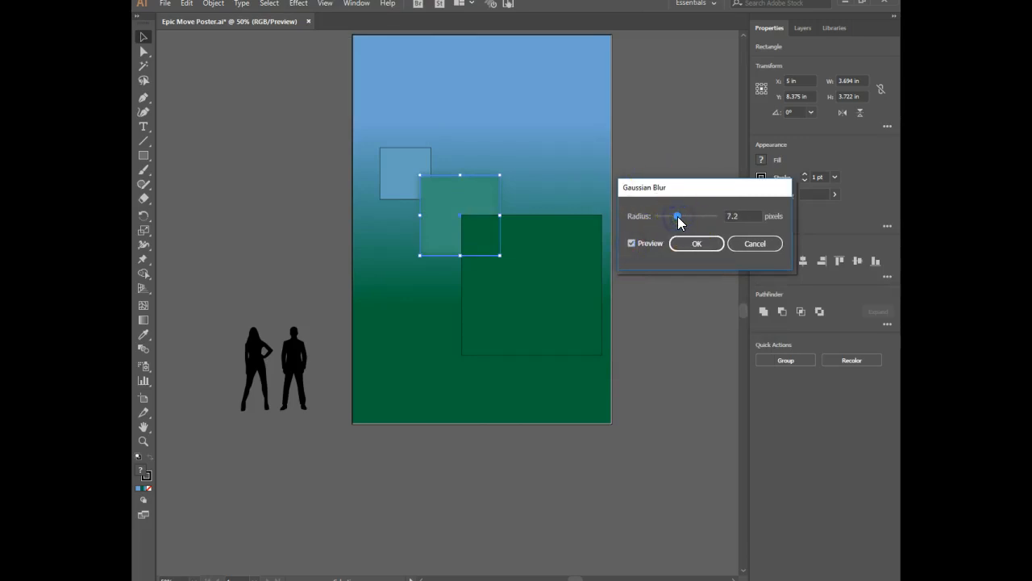
pyautogui.click(681, 245)
pyautogui.click(670, 299)
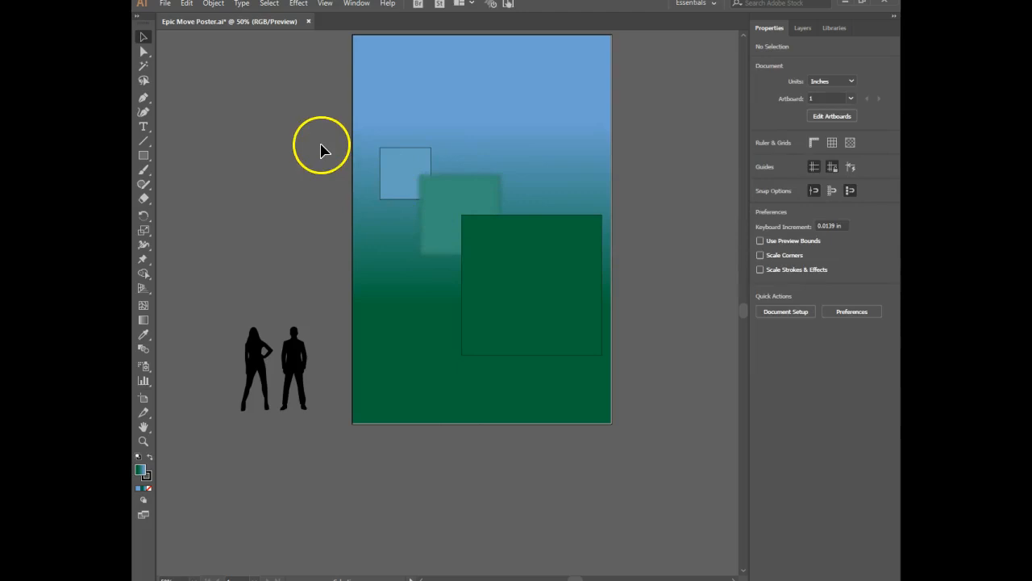
# - Apply a 9.8-pixel Gaussian Blur to the smallest, most distant square and its overlay, and deselect it
pyautogui.click(391, 172)
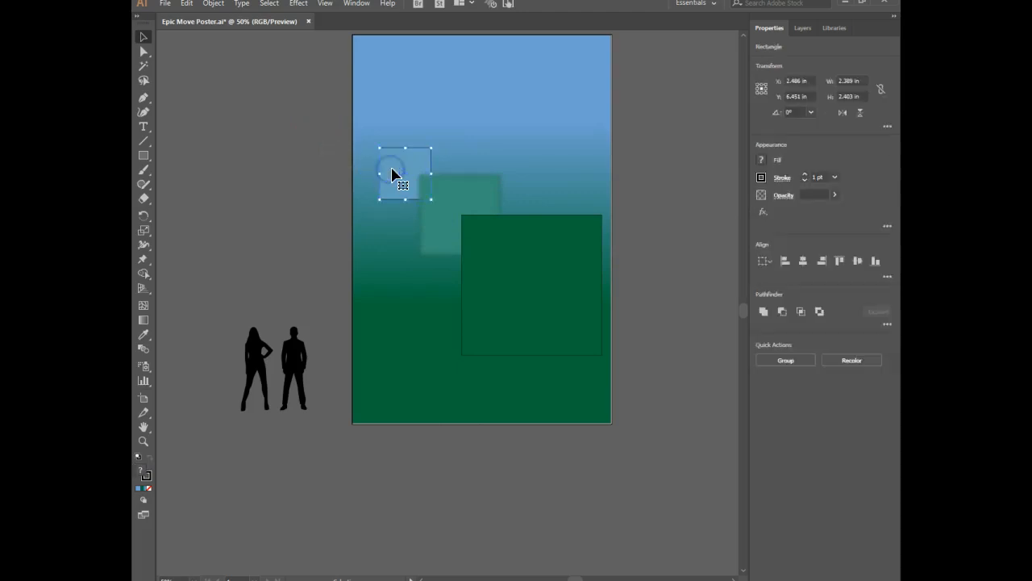
pyautogui.click(303, 8)
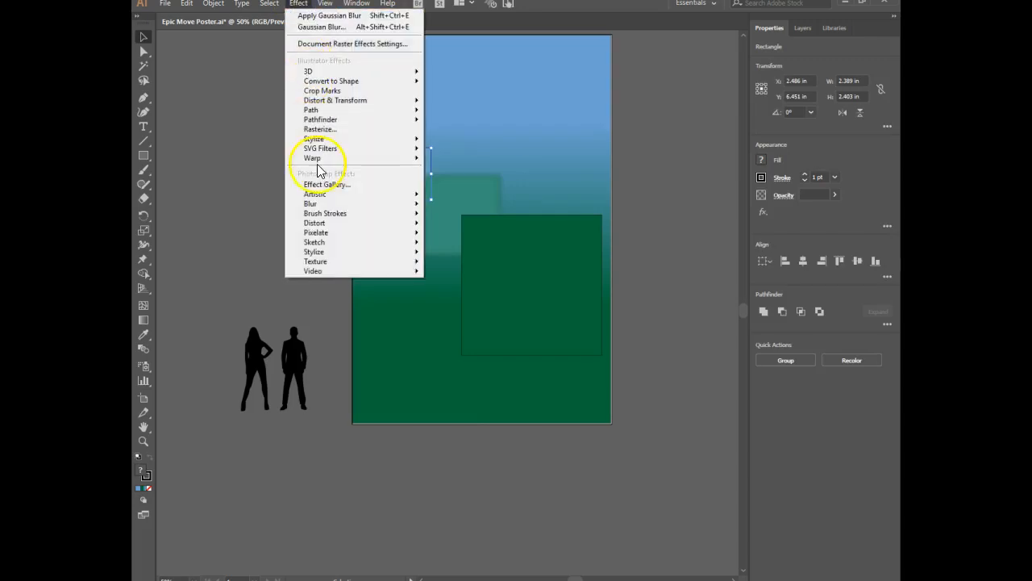
pyautogui.moveTo(321, 206)
pyautogui.click(454, 206)
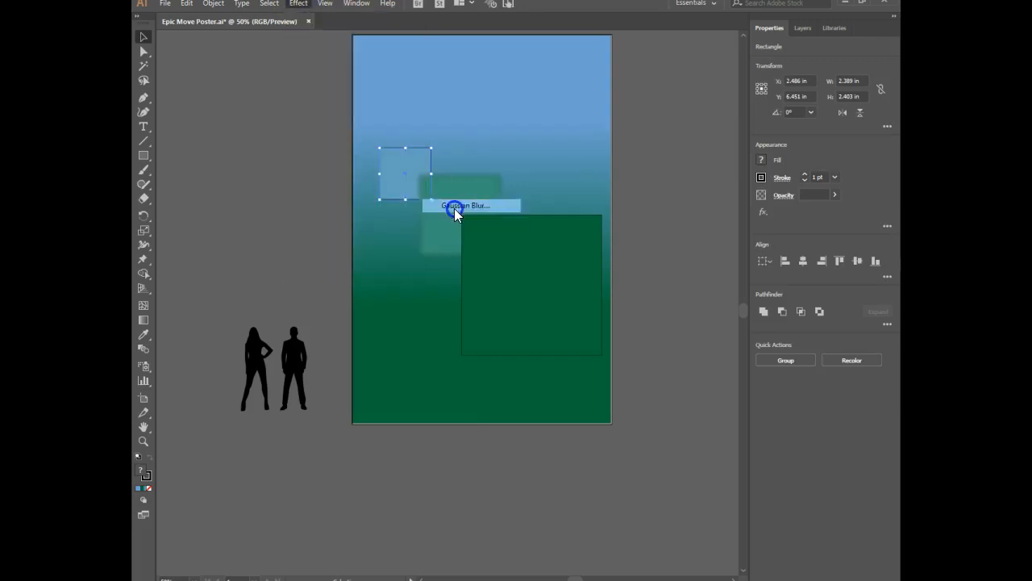
pyautogui.click(631, 243)
pyautogui.moveTo(677, 216); pyautogui.dragTo(687, 221)
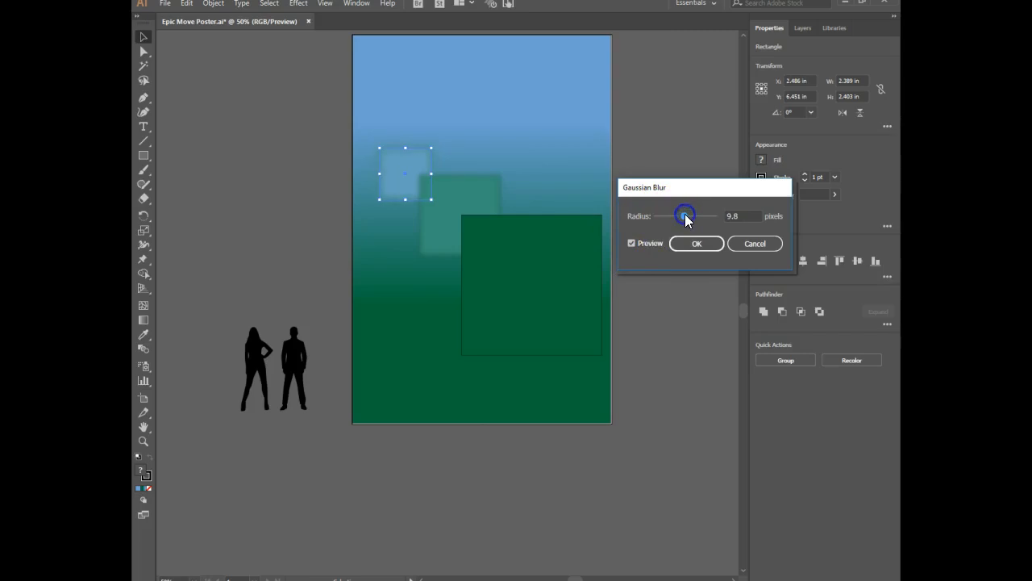
pyautogui.click(696, 245)
pyautogui.click(657, 109)
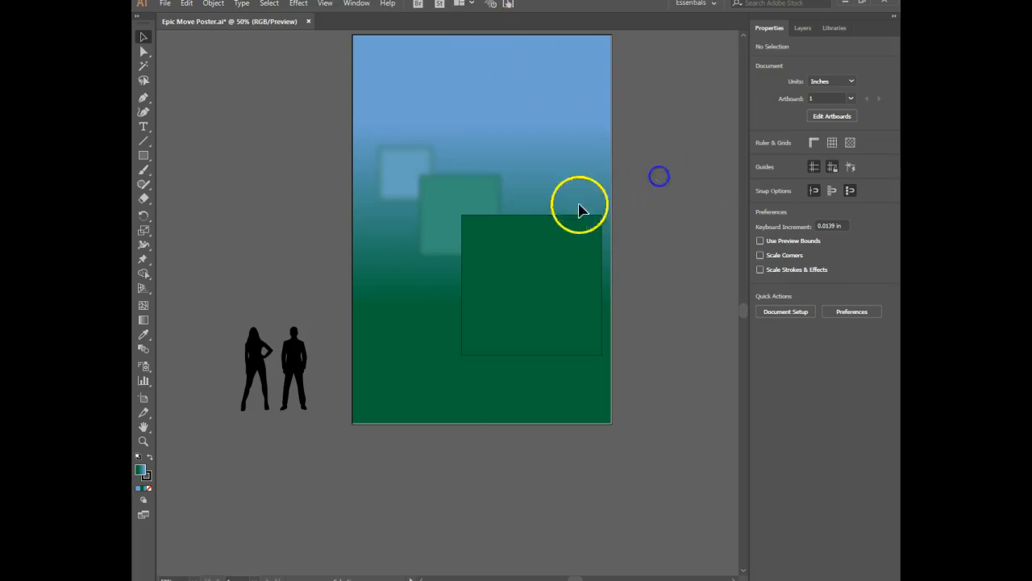
# - Move the male silhouette from the pasteboard onto the poster so it overlaps the large green square's lower edge
pyautogui.click(246, 228)
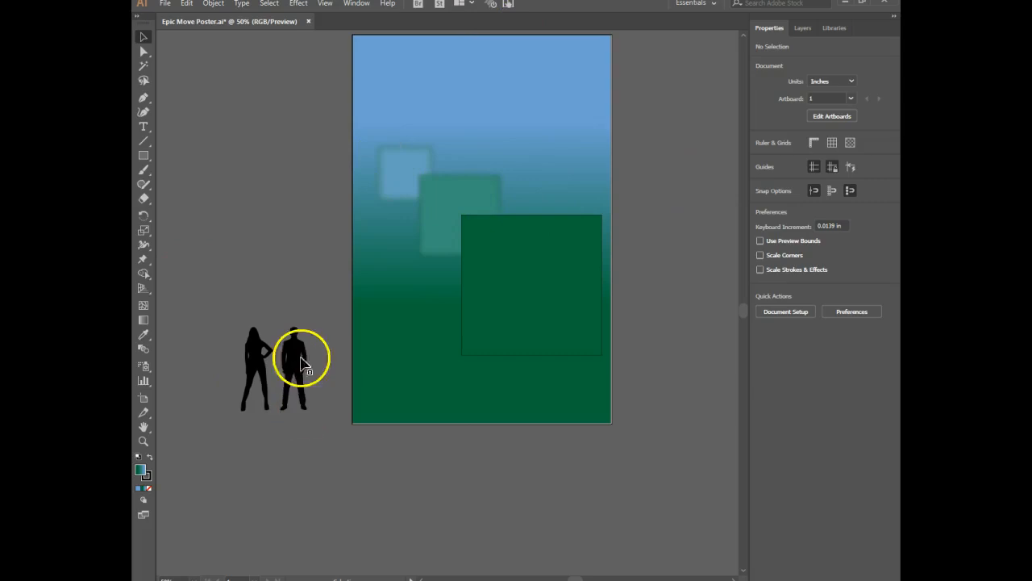
pyautogui.click(292, 362)
pyautogui.moveTo(292, 363); pyautogui.dragTo(481, 336)
pyautogui.click(249, 194)
pyautogui.click(731, 300)
pyautogui.click(505, 375)
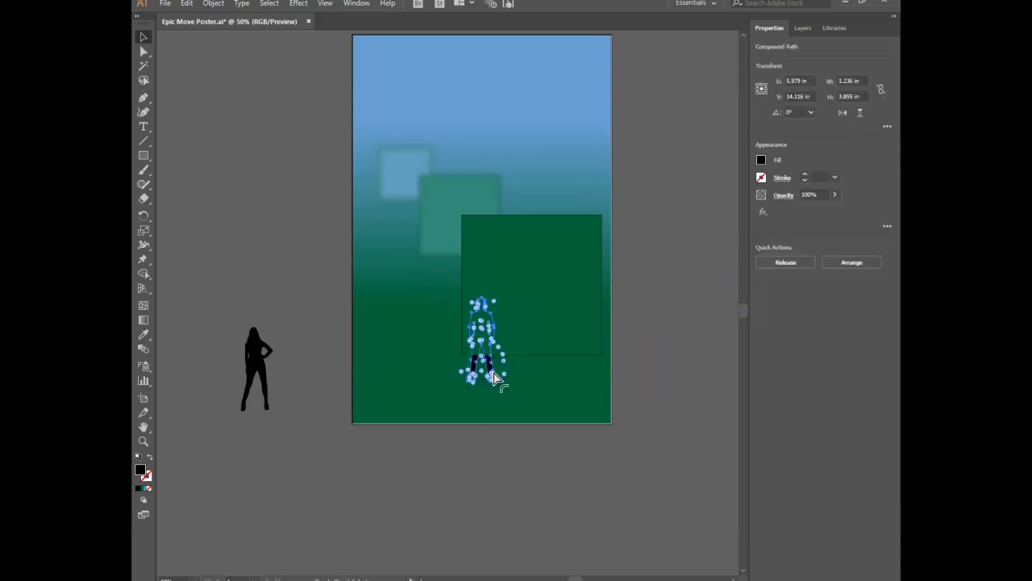
pyautogui.click(700, 329)
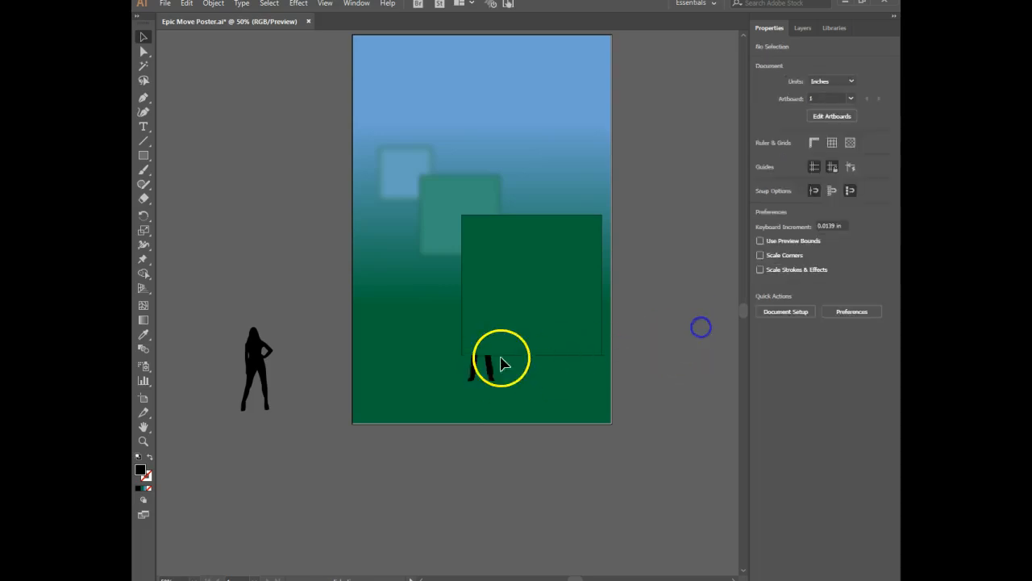
# - Reposition the male silhouette across the large green square's left edge, at about X 4.95 in and Y 12.76 in
pyautogui.moveTo(476, 355); pyautogui.dragTo(470, 345)
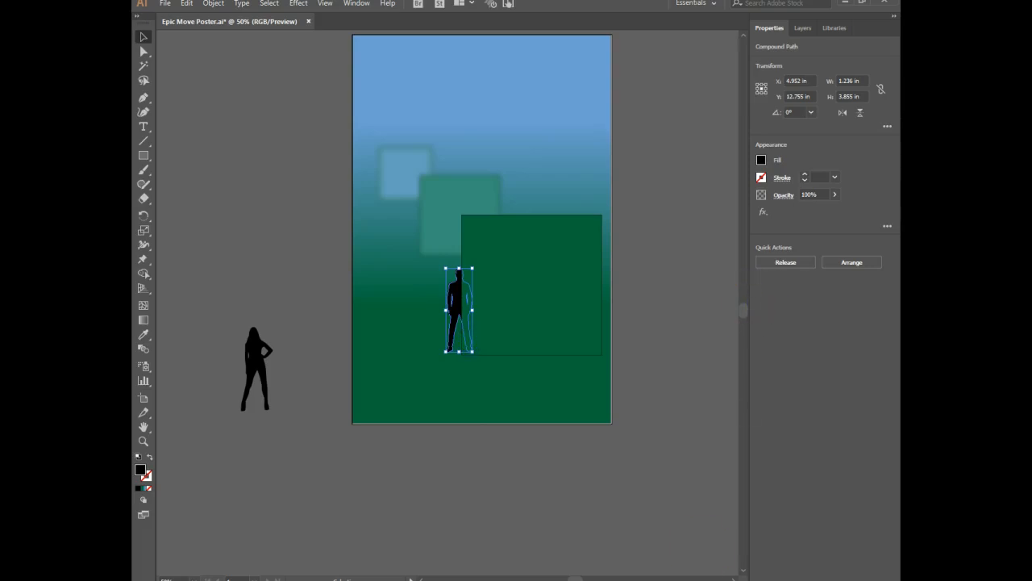
pyautogui.click(606, 340)
pyautogui.click(663, 344)
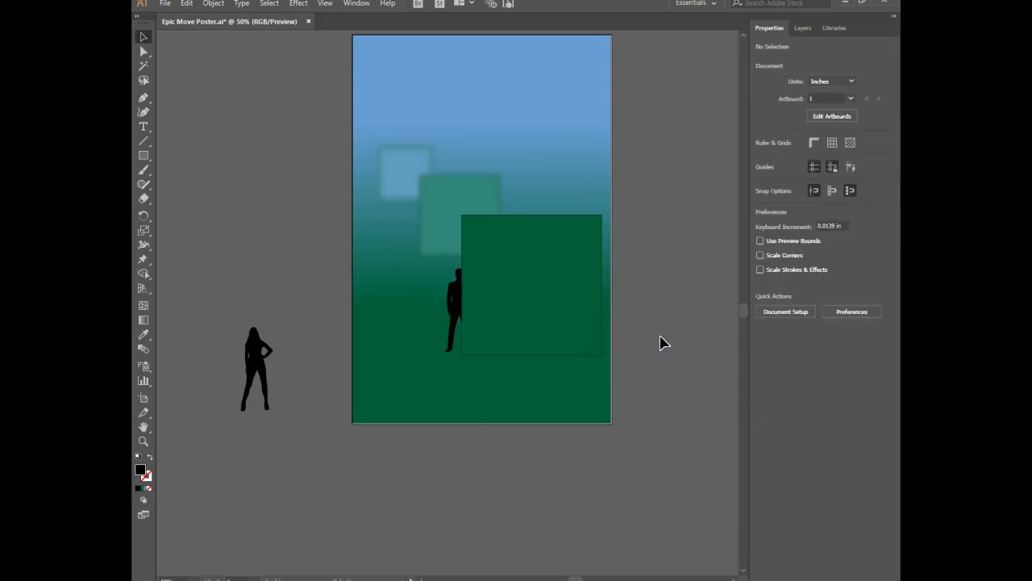